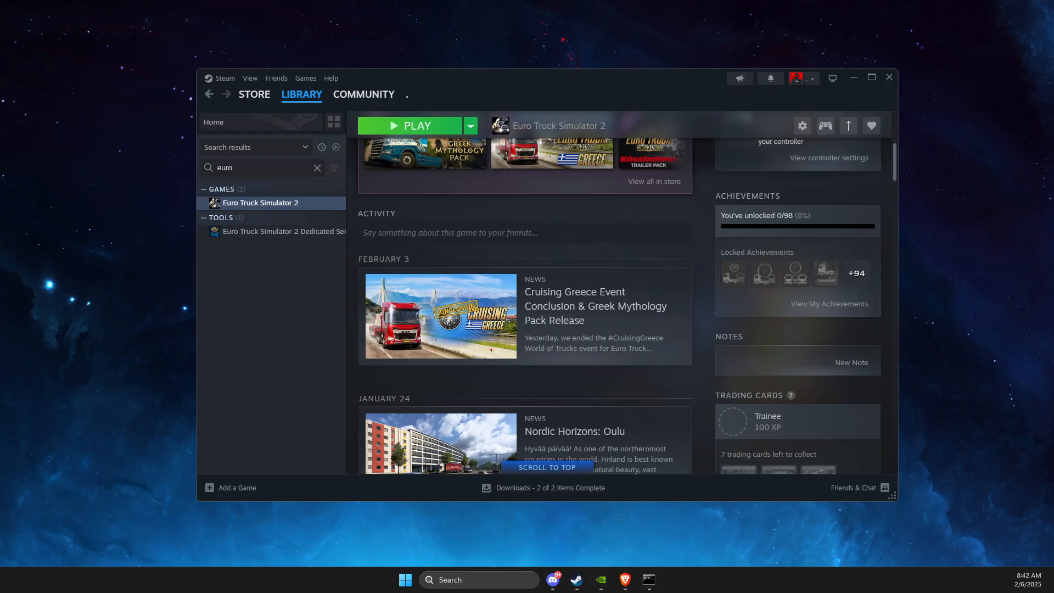
- Minimize the Steam window and check the update status on the Windows Update page of Settings
drag(603, 89, 581, 96)
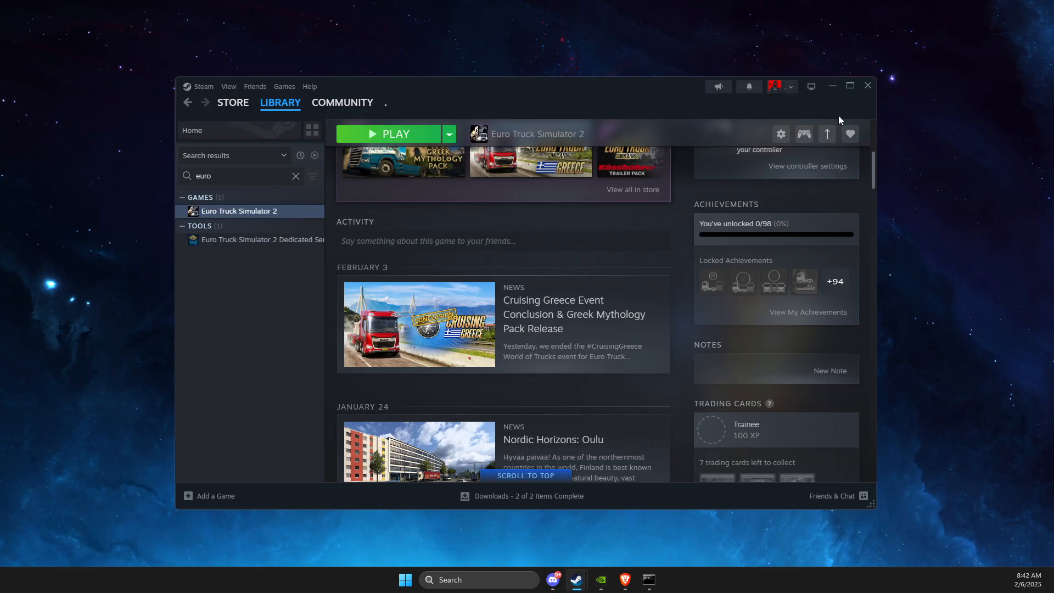
click(834, 87)
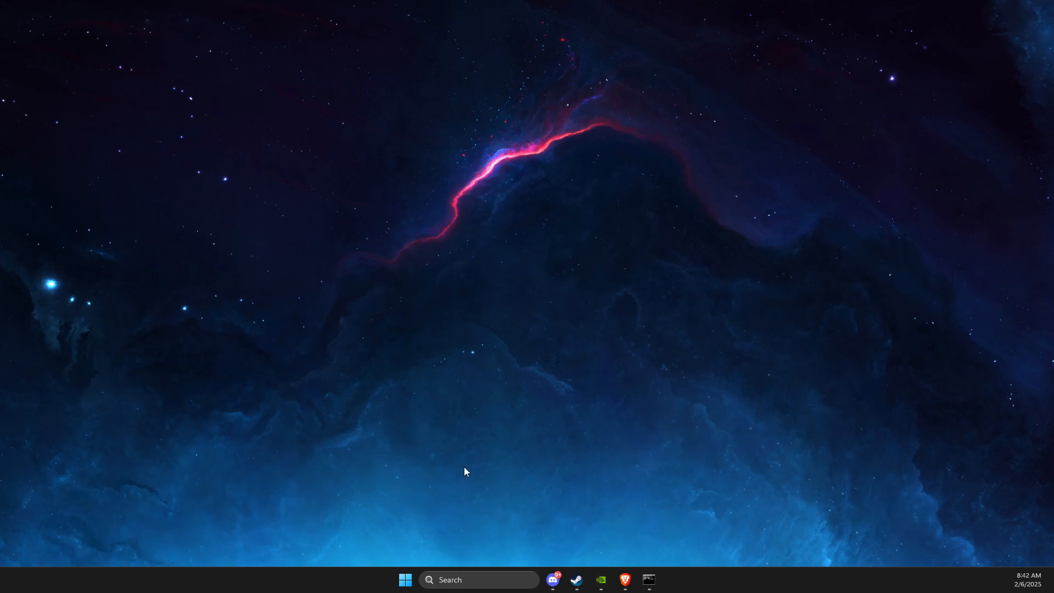
click(449, 574)
text(se)
click(443, 250)
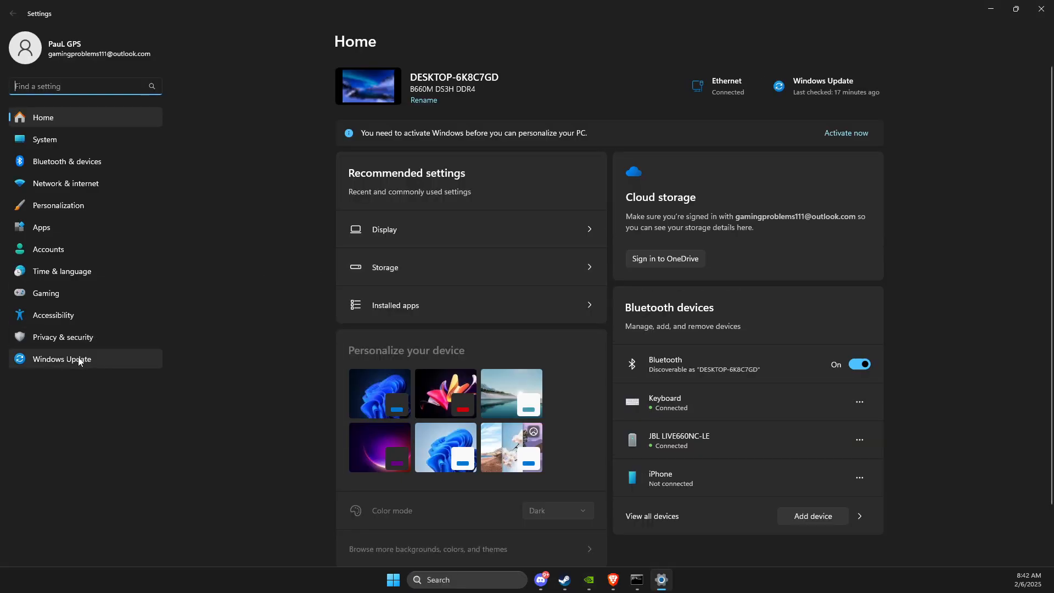
click(77, 359)
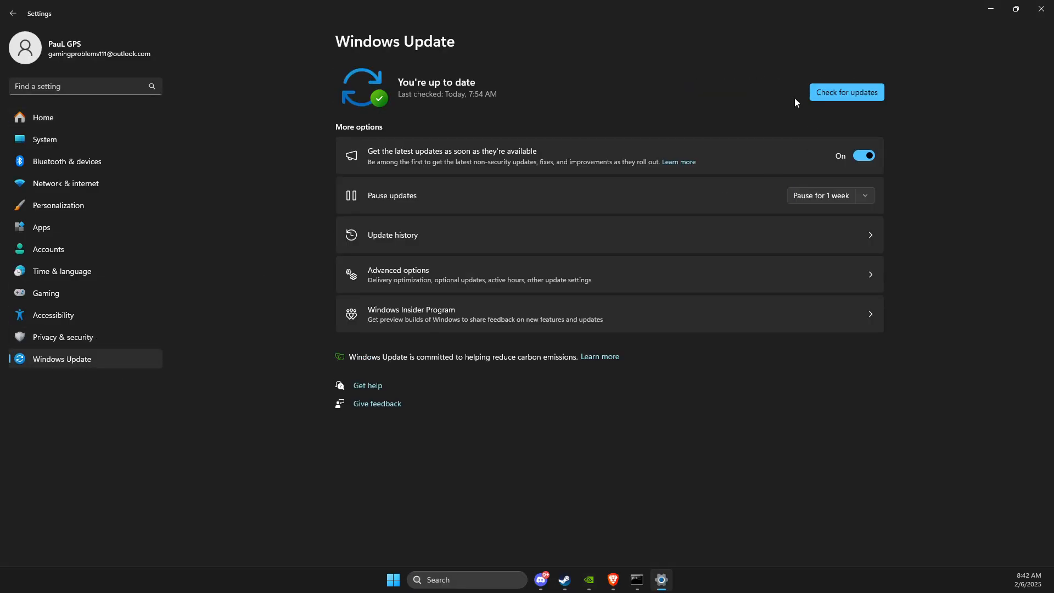
click(991, 9)
- Switch to the NVIDIA app and check the installed GeForce Game Ready Driver, leaving the app minimized
mouse_move(589, 579)
click(541, 520)
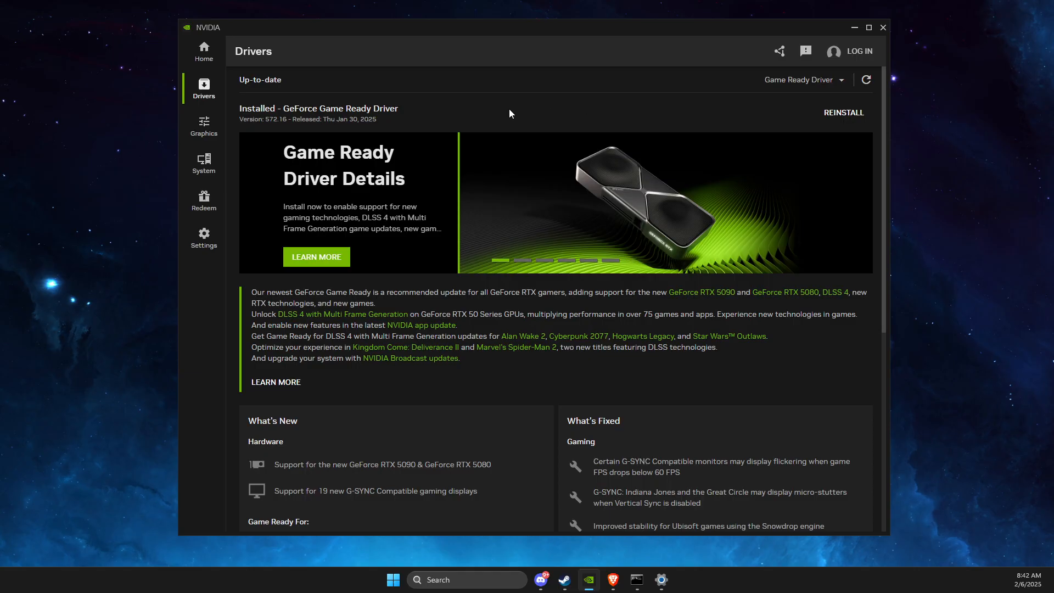
click(855, 28)
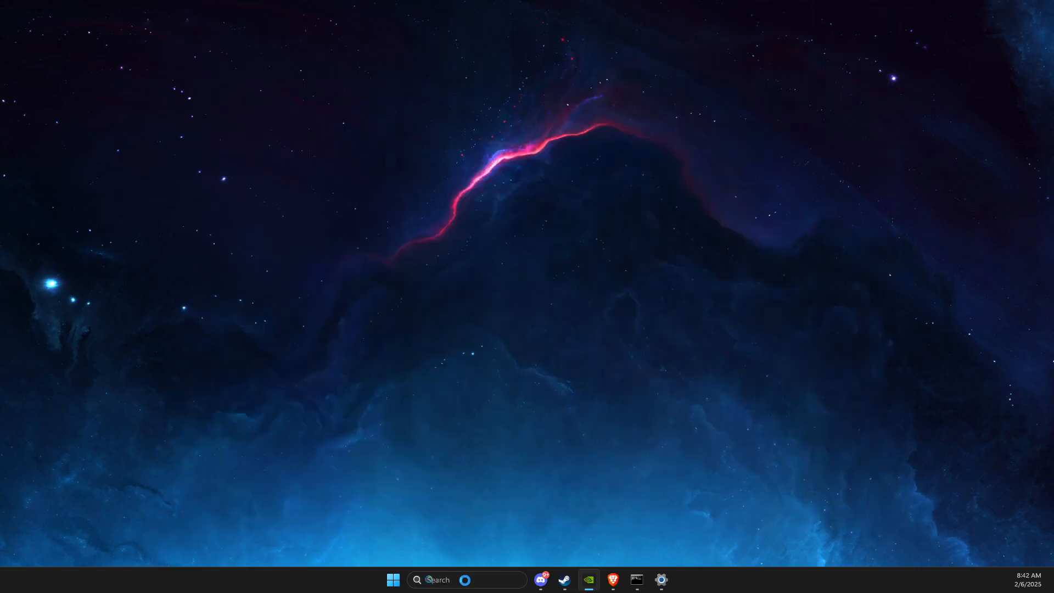
- Open Task Manager, sort the processes by highest CPU usage and review the startup apps, closing it when done
click(466, 580)
text(task manager)
click(492, 242)
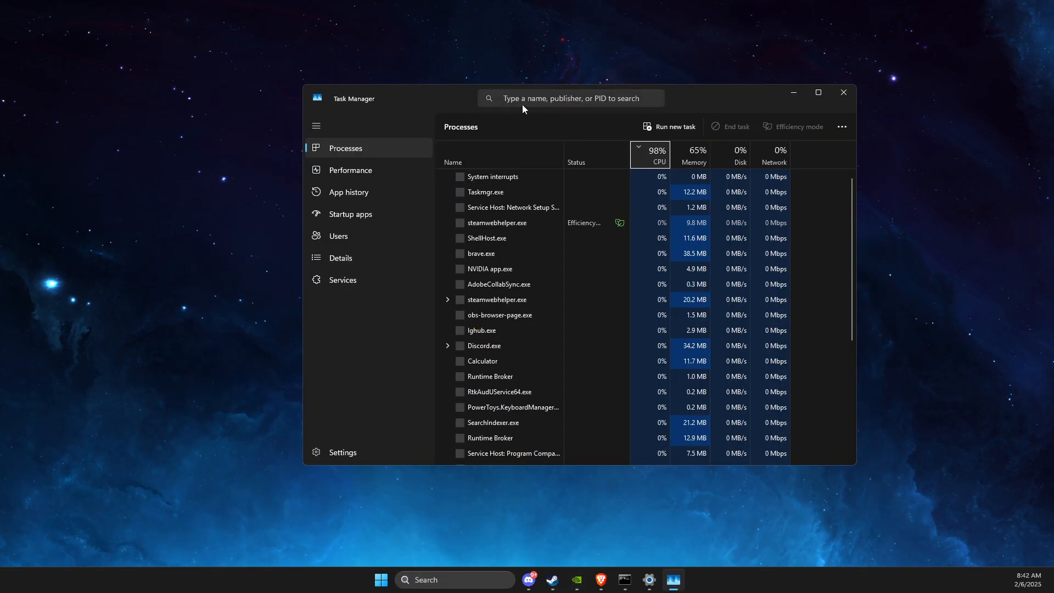
click(656, 154)
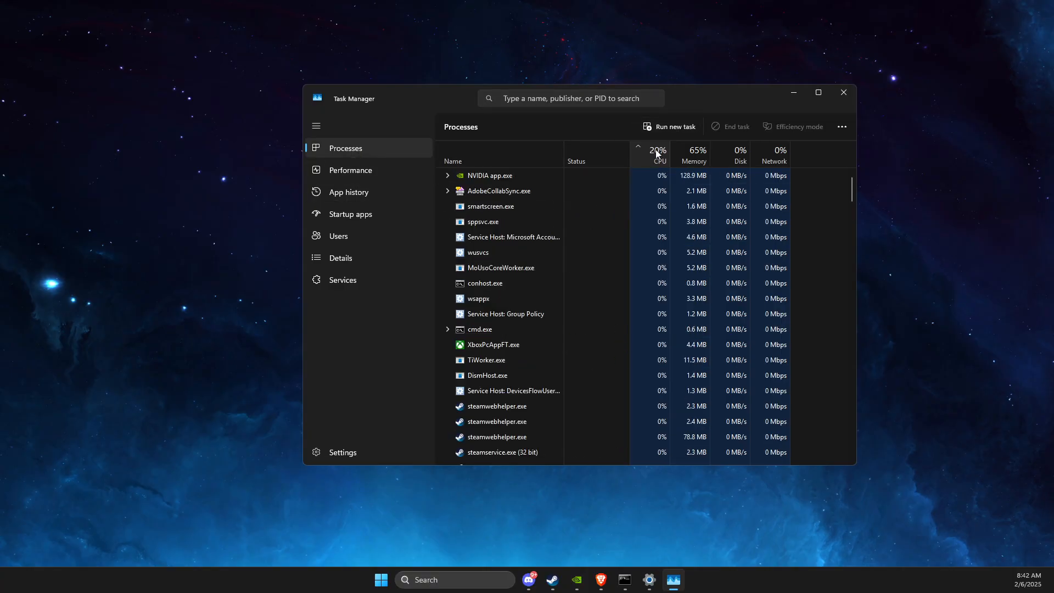
click(657, 154)
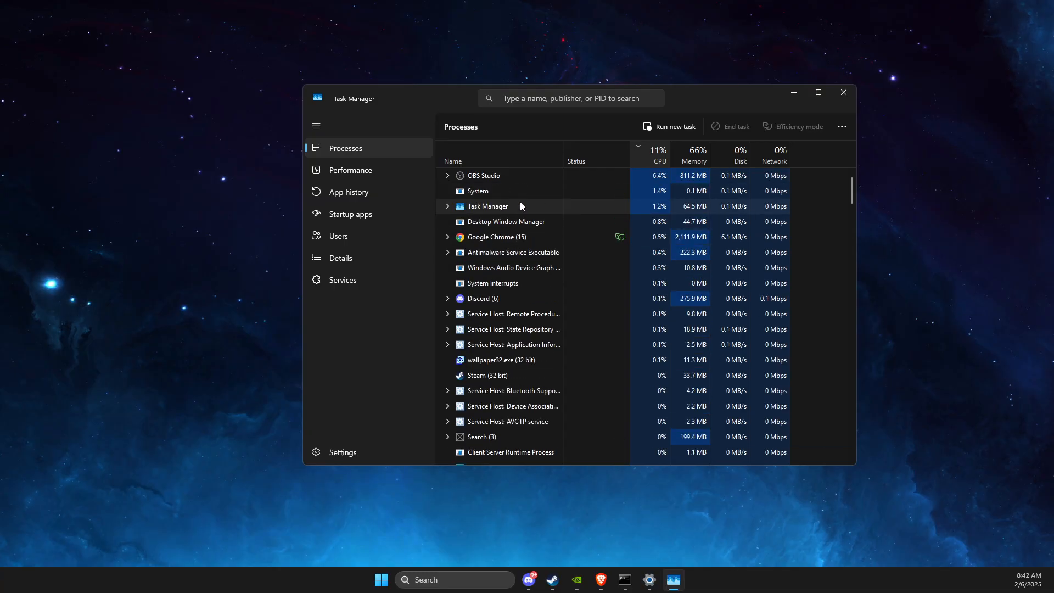
click(344, 215)
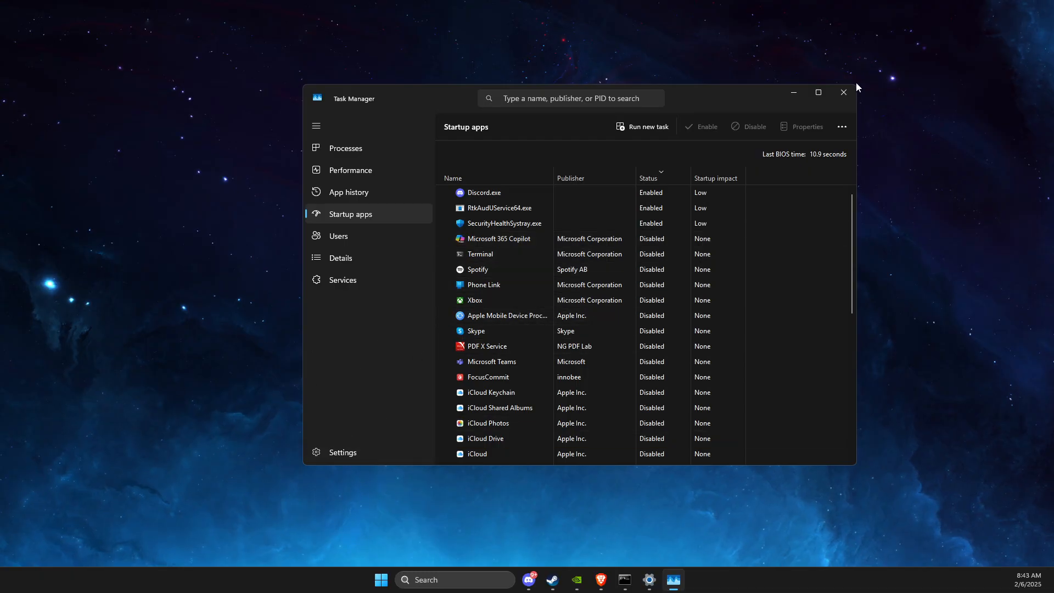
click(846, 92)
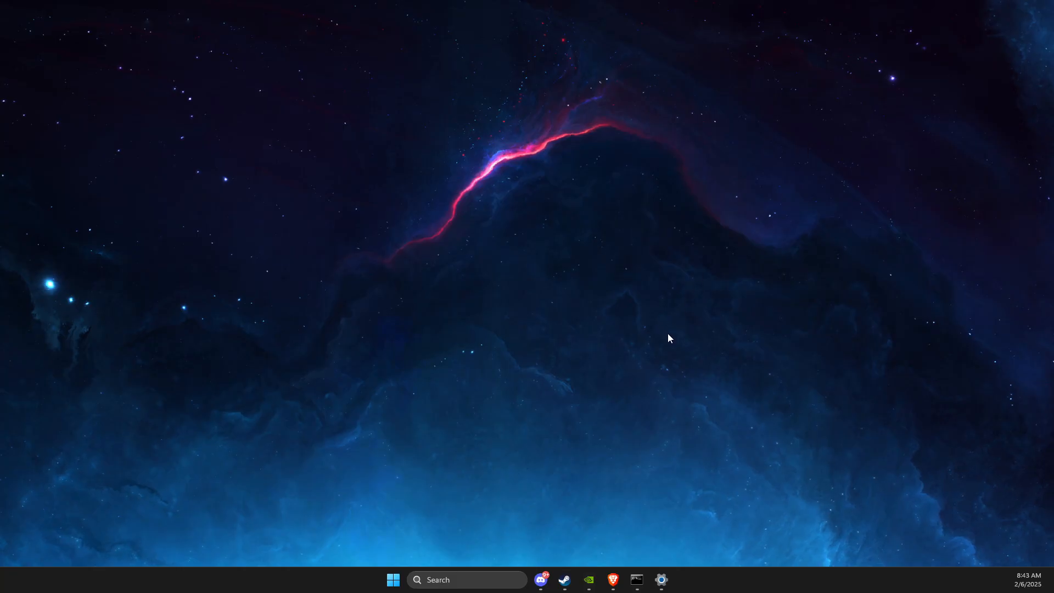
- Switch to Discord and check the Hardware Acceleration option in its Advanced settings, leaving the app minimized
click(541, 580)
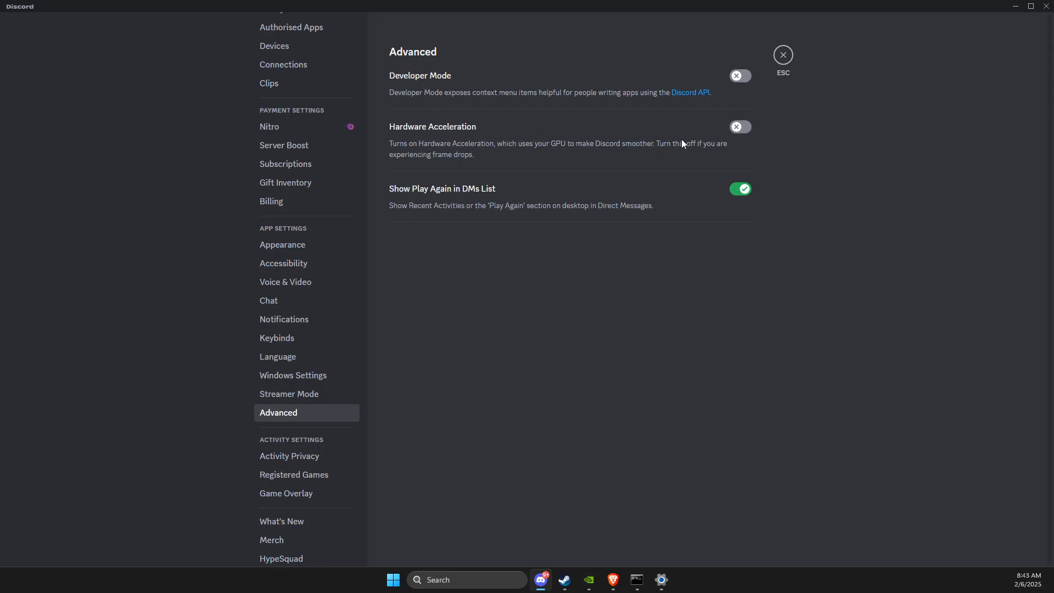
click(1014, 7)
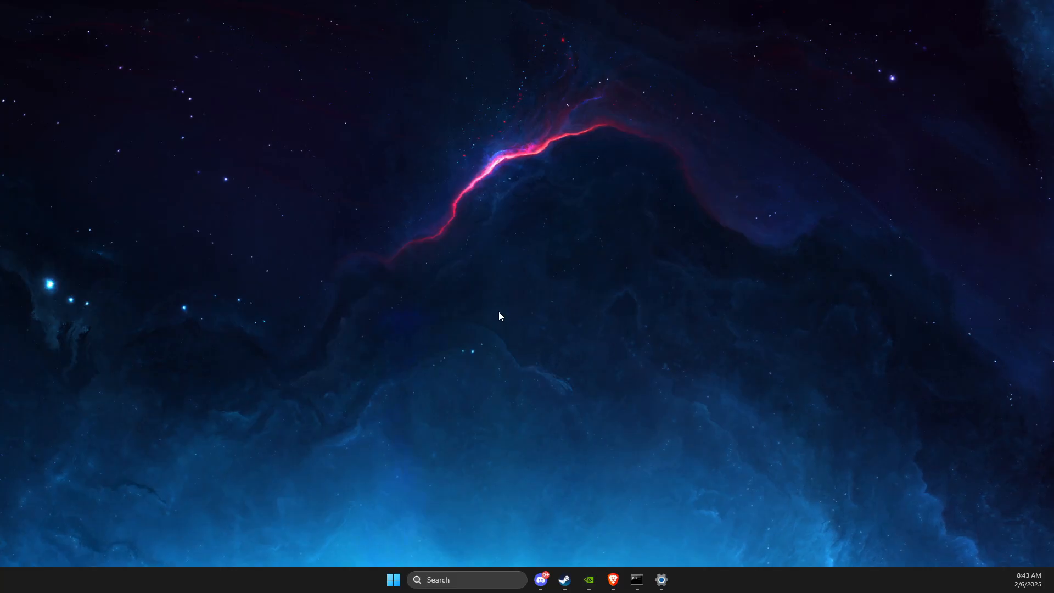
- Open the NVIDIA Control Panel from the desktop and check the refresh rate options for the 1920 × 1080 display resolution
right_click(488, 187)
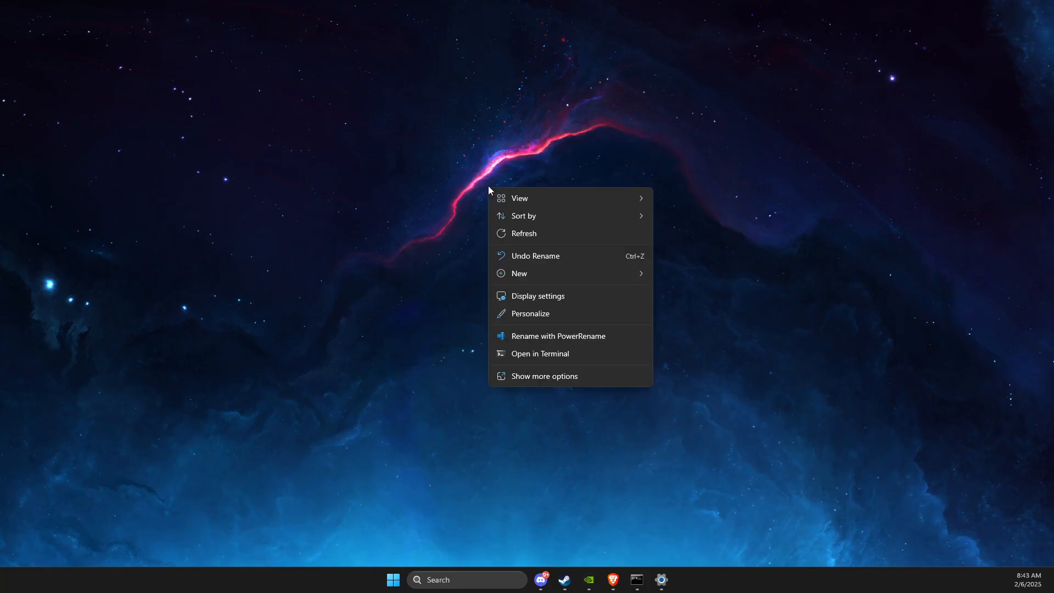
click(561, 377)
click(522, 278)
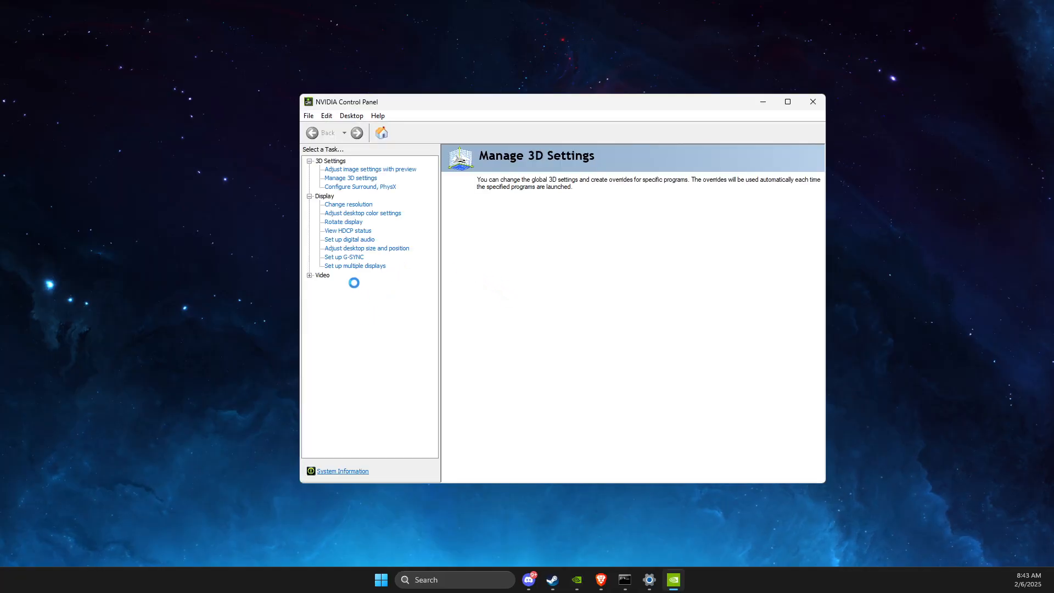
click(344, 206)
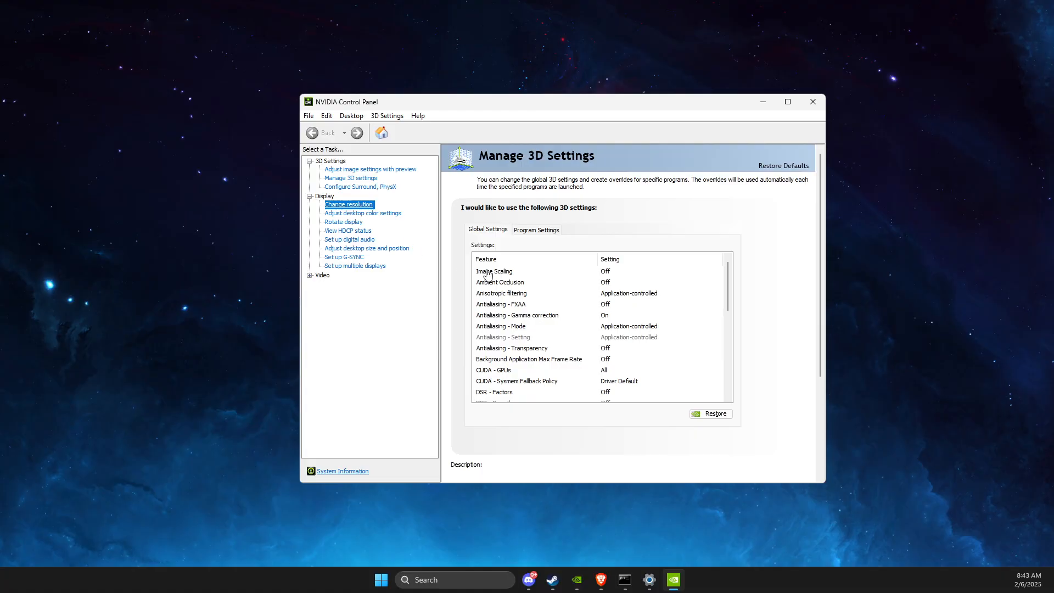
click(625, 350)
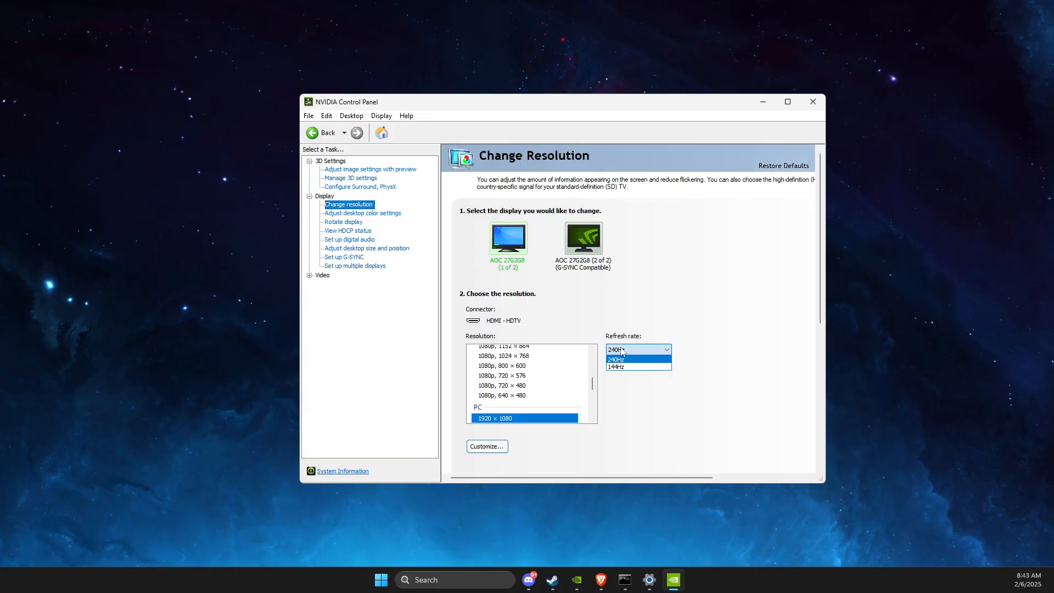
click(468, 427)
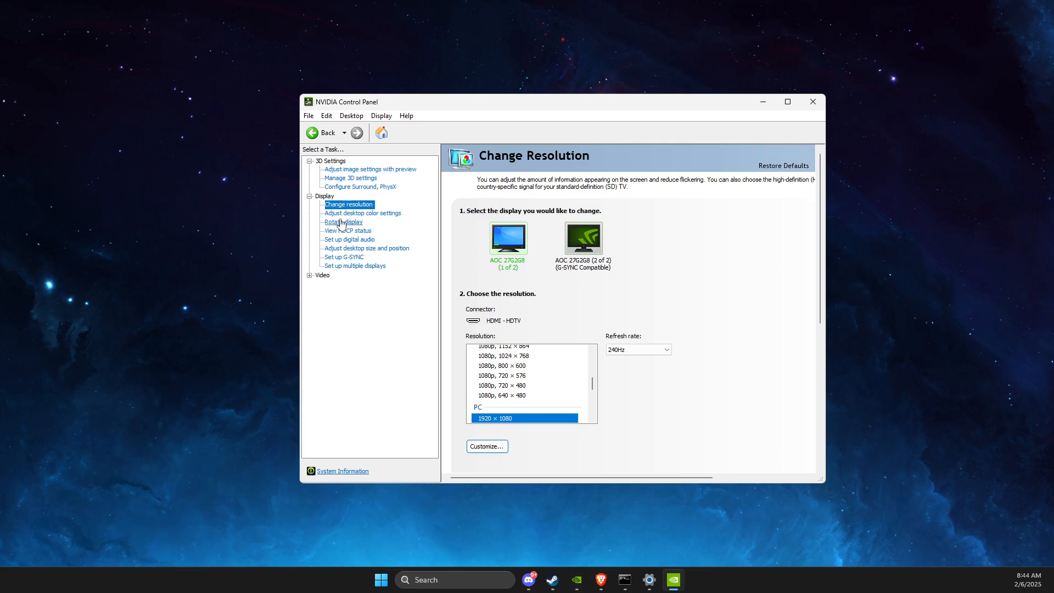
- Select NVIDIA GeForce RTX 3070 as the PhysX processor in the Surround and PhysX configuration
click(354, 189)
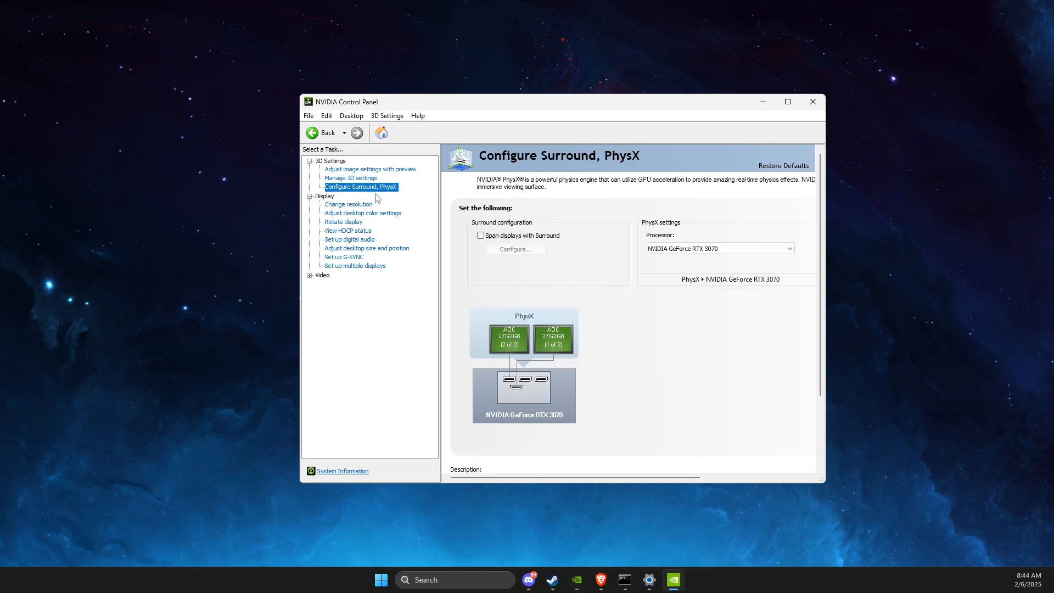
click(675, 250)
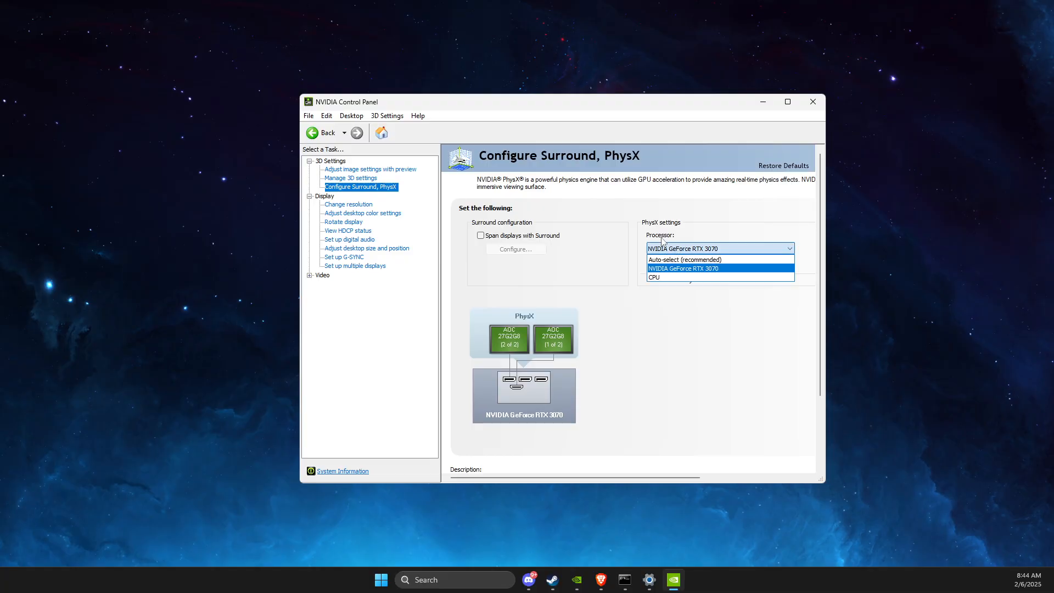
click(661, 270)
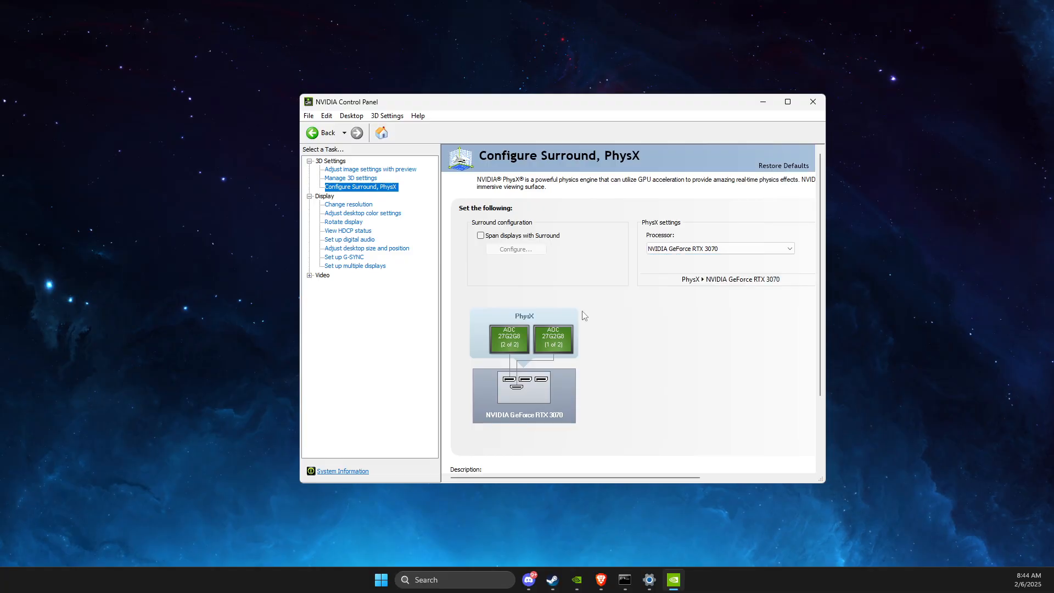
- Review the global 3D settings with Texture filtering - Quality on High performance, and close the NVIDIA Control Panel
click(360, 179)
drag(728, 285, 731, 317)
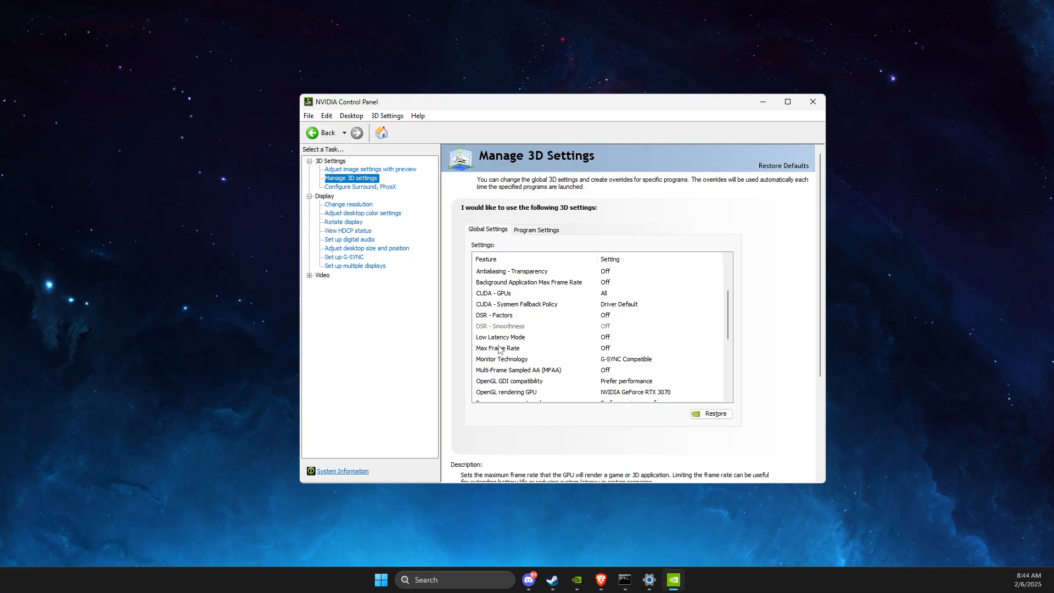
scroll(582, 353, down, 1)
drag(728, 303, 729, 324)
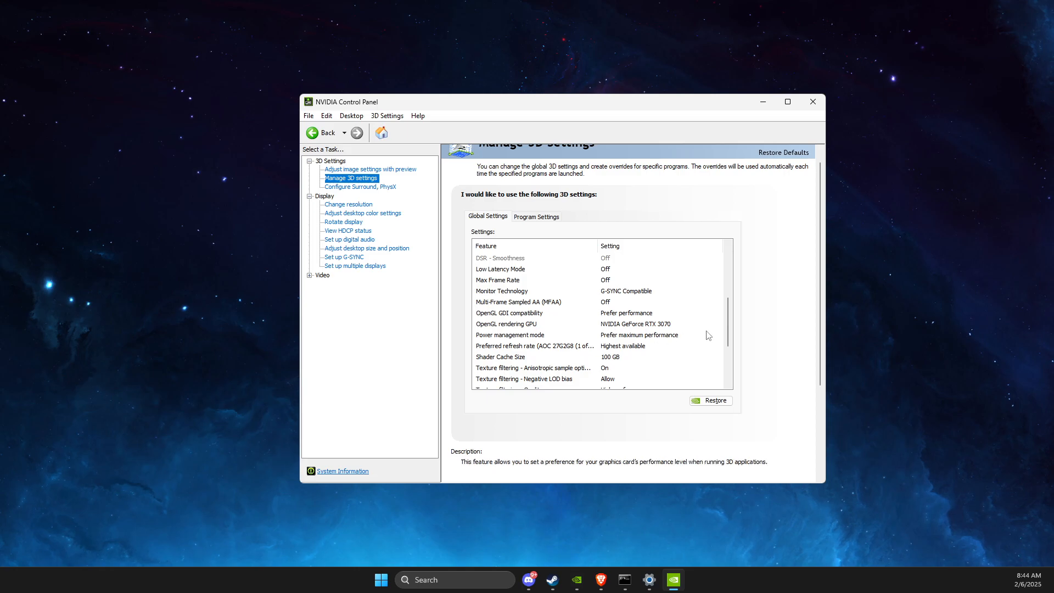
scroll(723, 324, down, 1)
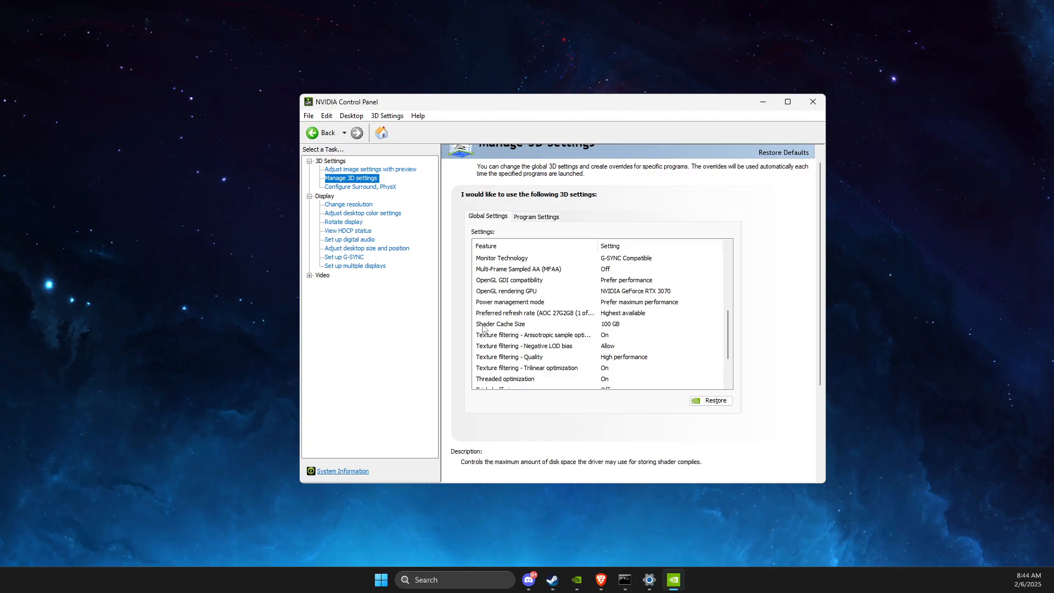
scroll(728, 344, down, 4)
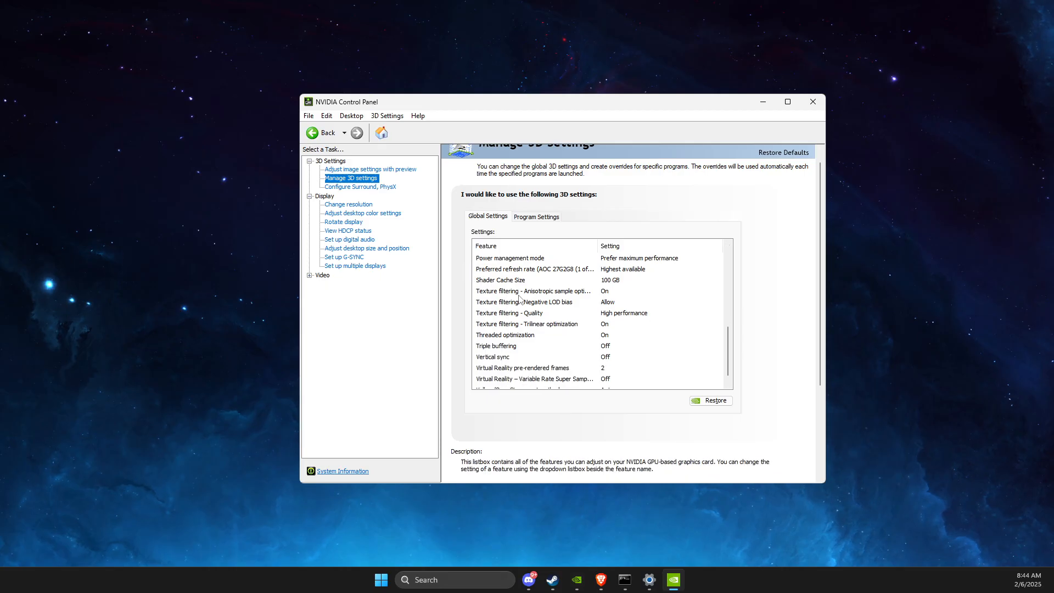
click(619, 318)
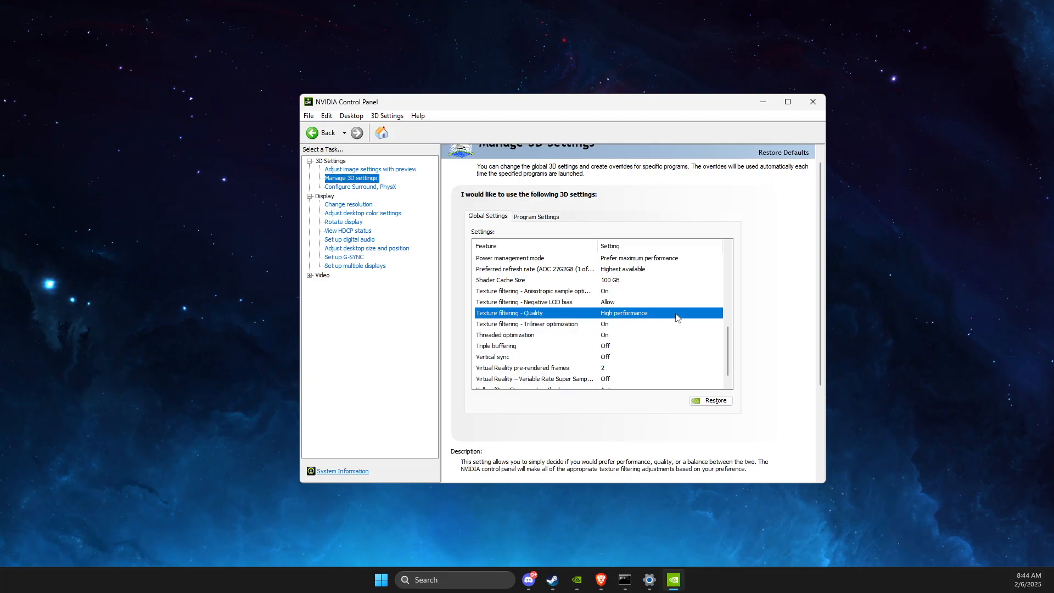
click(714, 314)
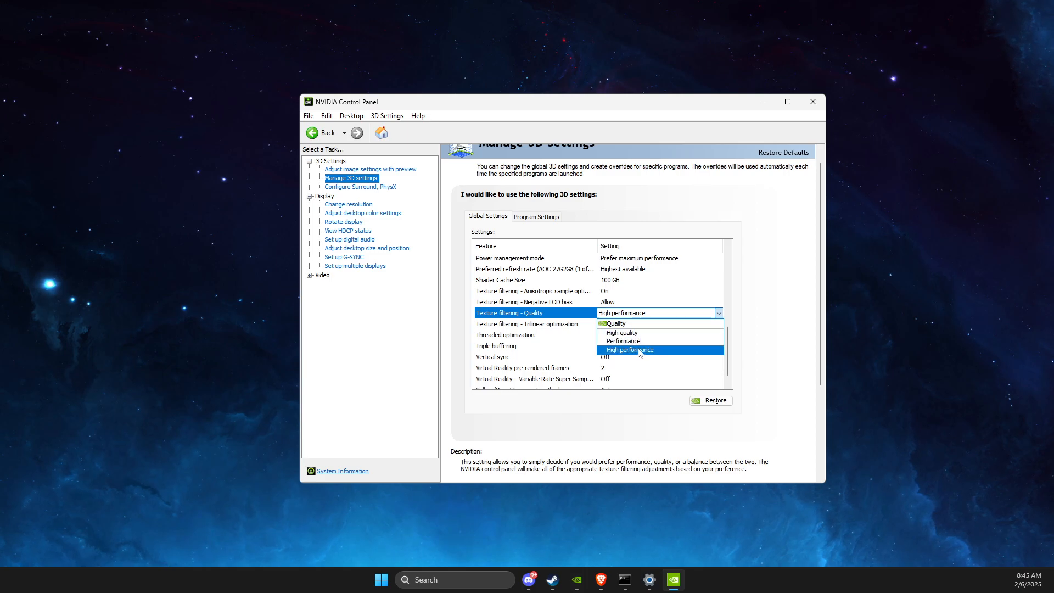
click(708, 316)
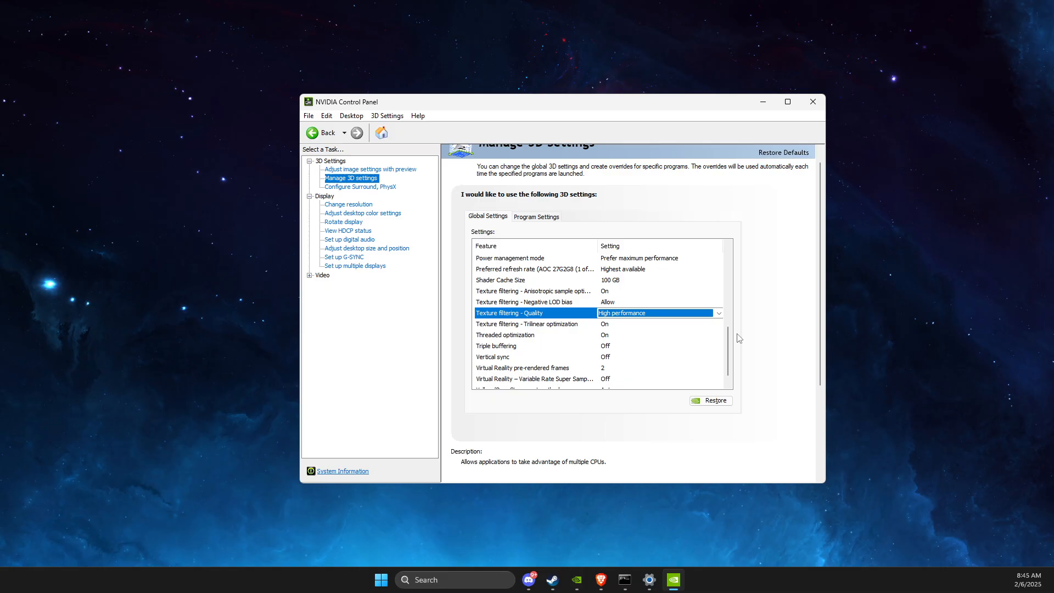
scroll(725, 350, down, 1)
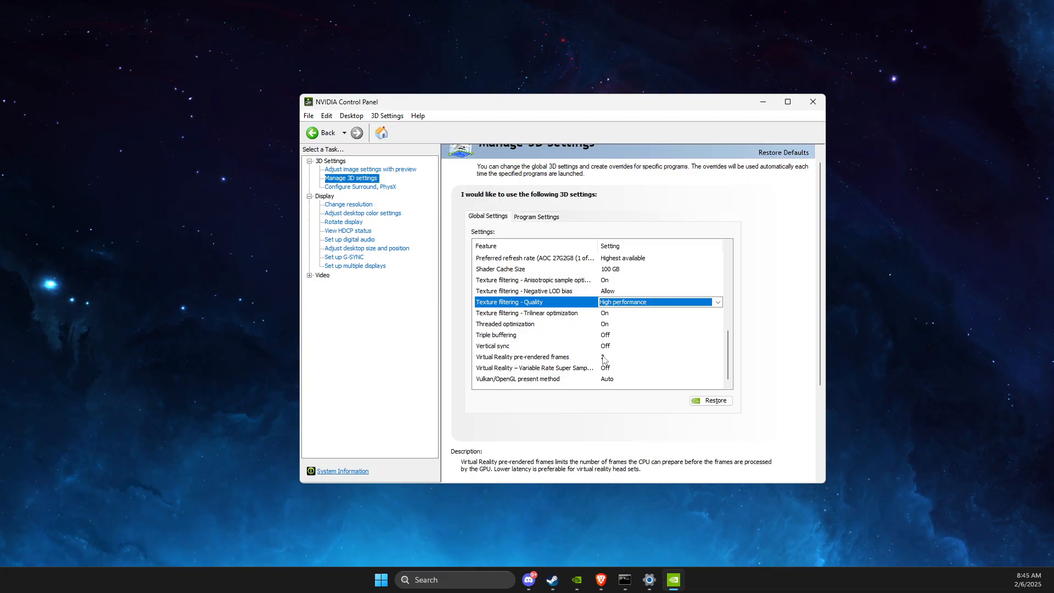
click(807, 108)
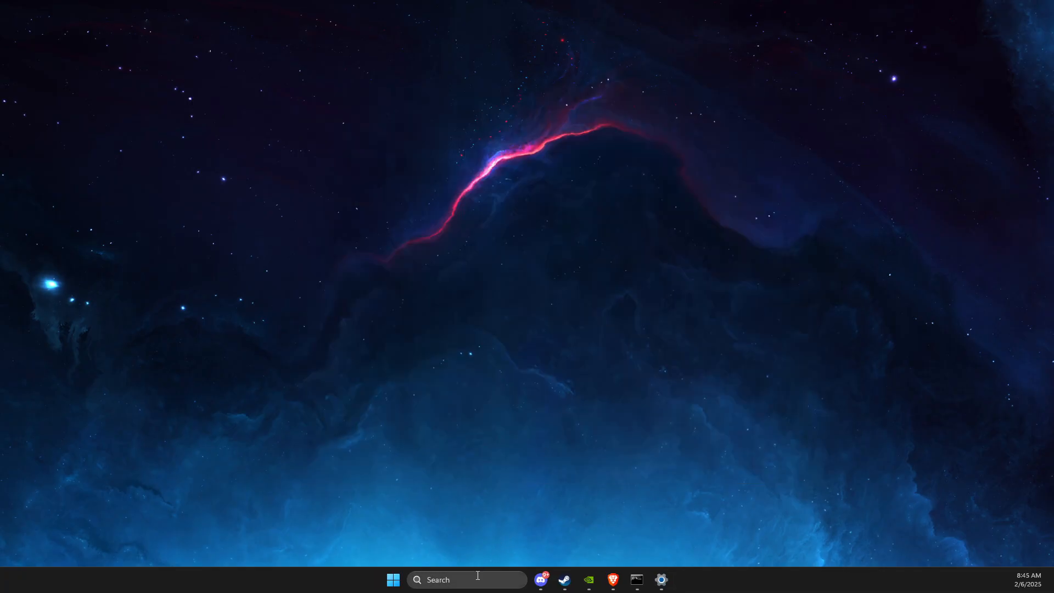
- Open the Gaming section of Windows Settings and check the Game Bar and Game Mode pages, closing Settings when done
click(477, 577)
text(settings)
click(446, 253)
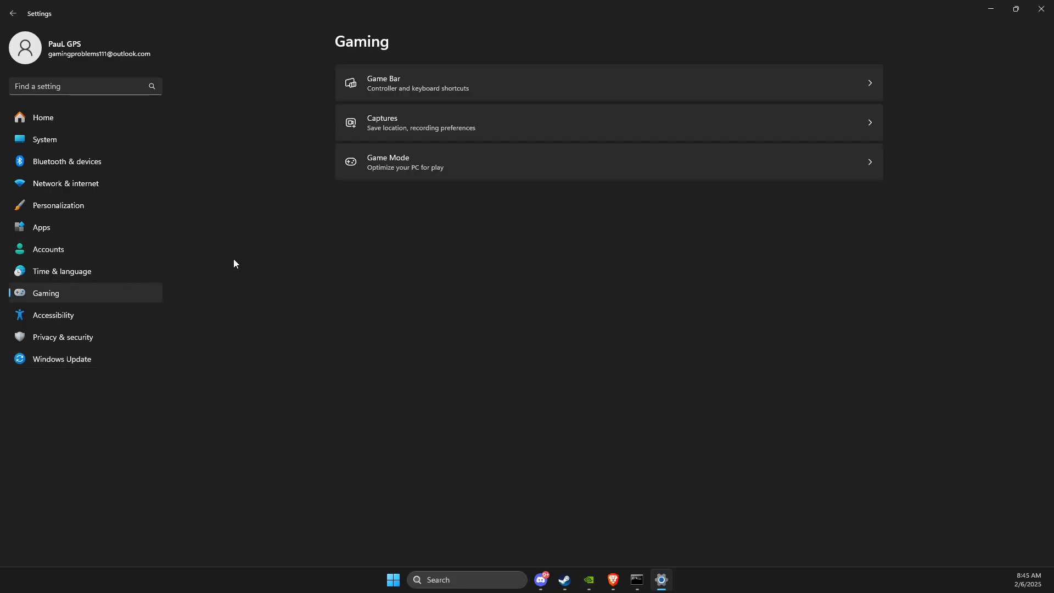
click(370, 80)
click(12, 13)
click(454, 164)
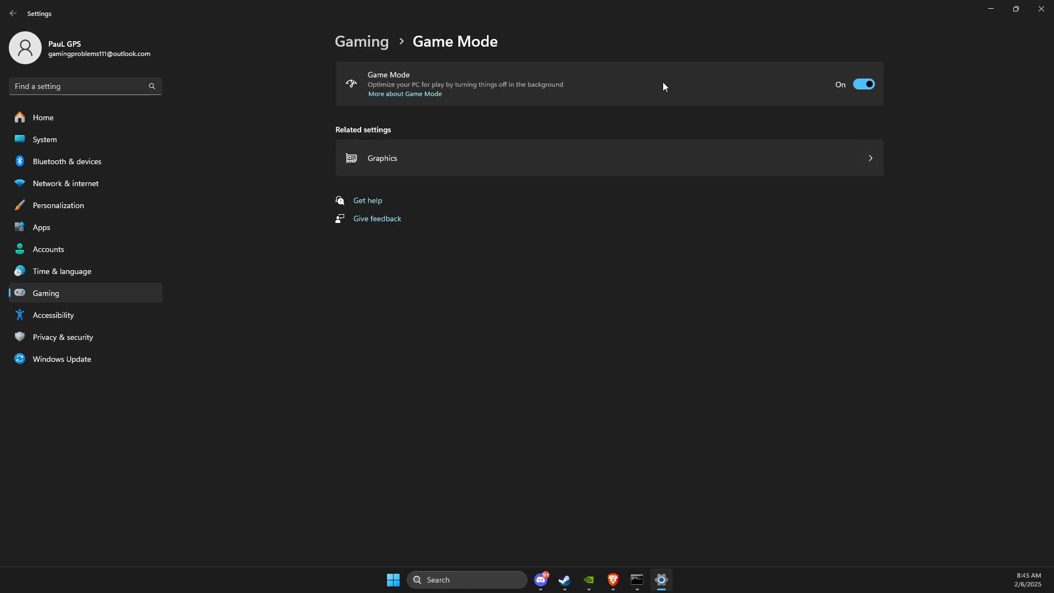
click(1042, 8)
- Open Windows Services and go to the services beginning with S in the list
click(471, 580)
text(er)
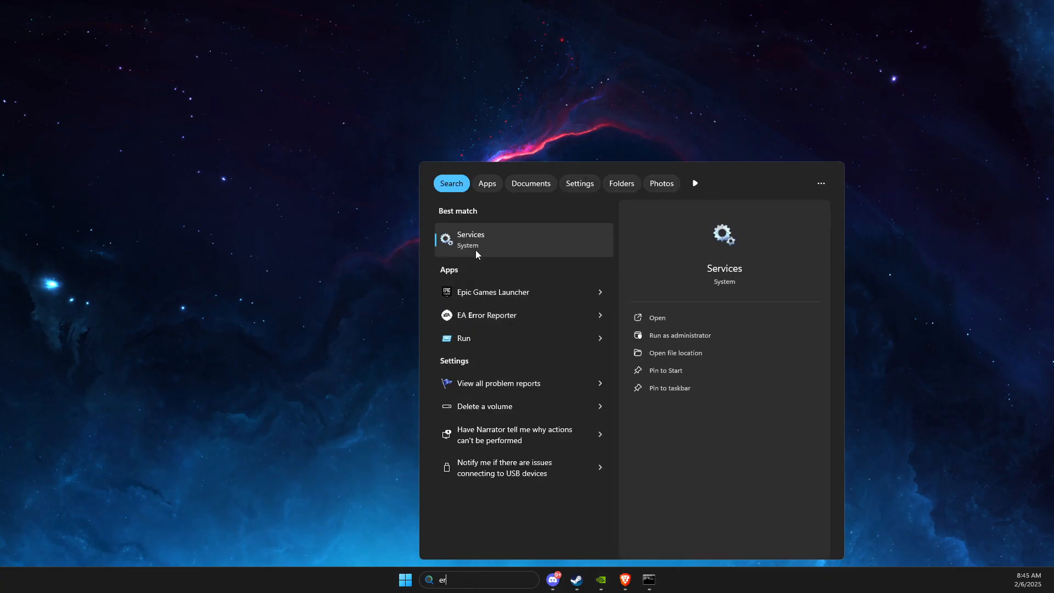
click(476, 251)
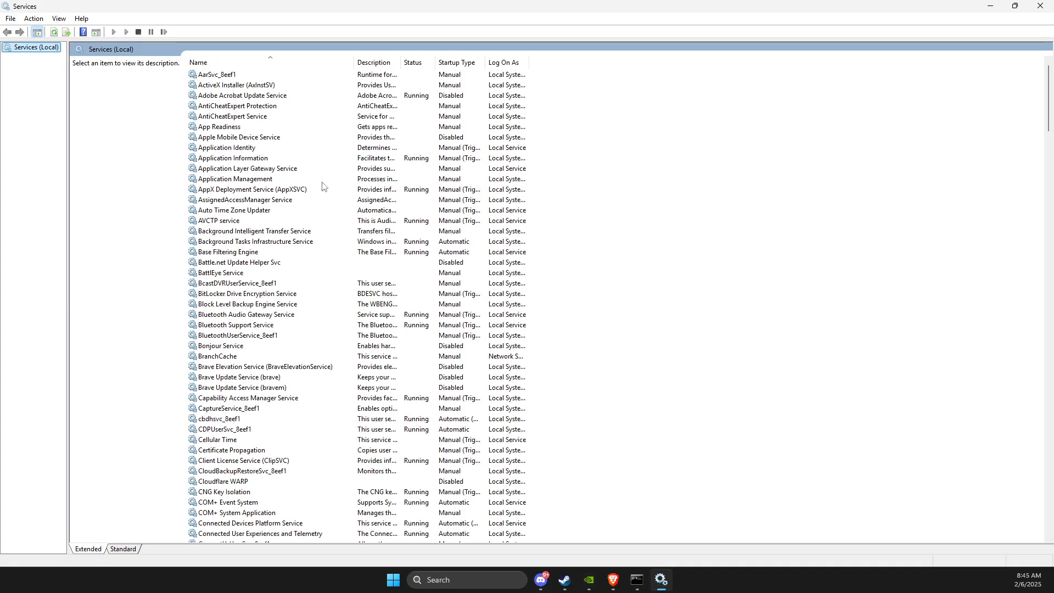
click(251, 117)
key(s)
key(Down)
key(Down)
key(Down)
key(Down)
key(Down)
key(Down)
key(Down)
key(Down)
key(Down)
key(Down)
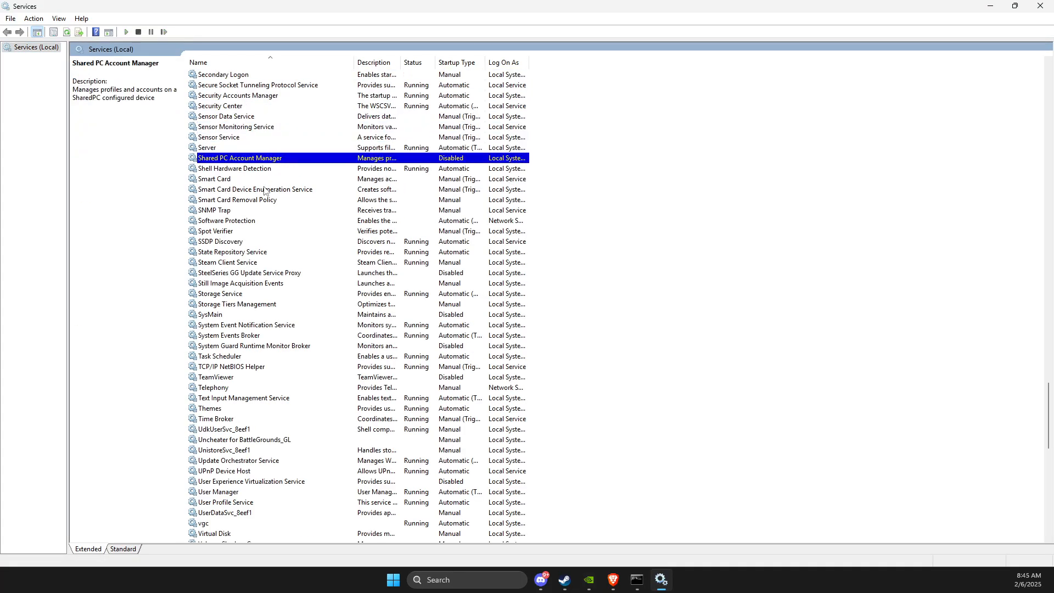
- Open the properties of the SysMain service, check its startup type, and cancel and close Services
click(218, 314)
right_click(218, 314)
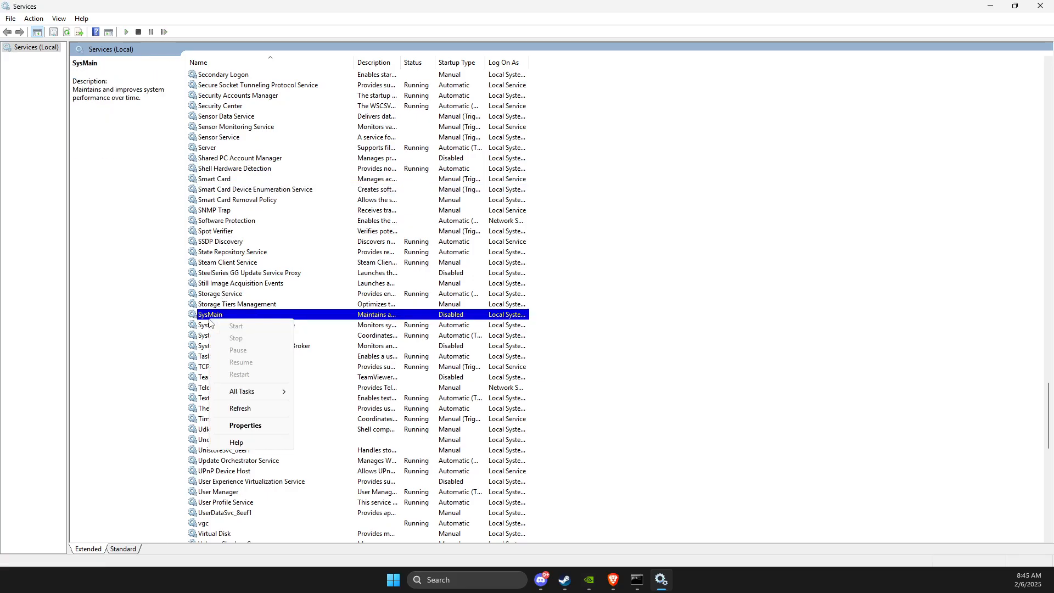
click(254, 419)
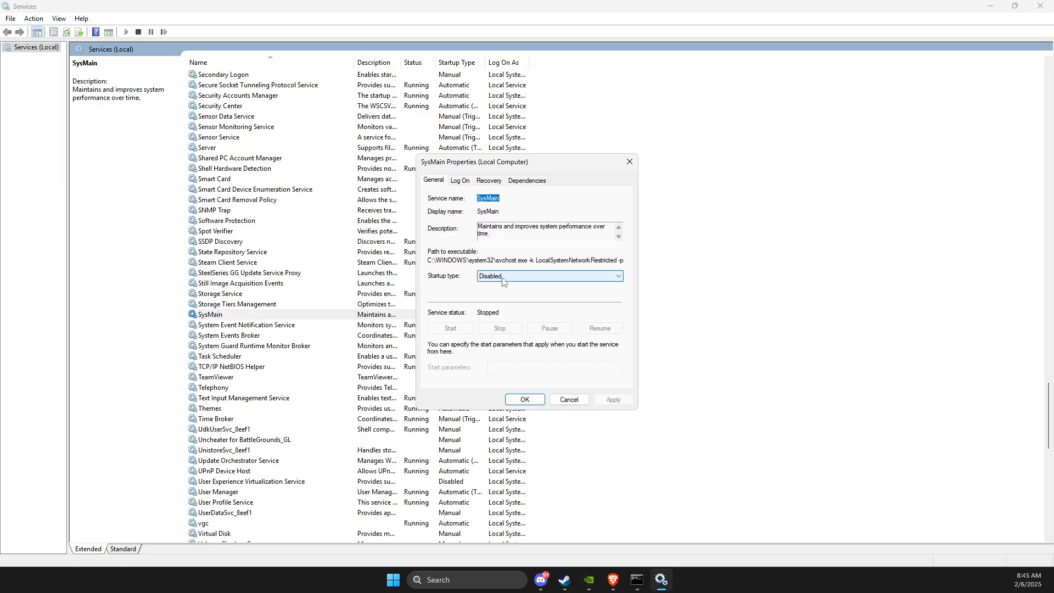
click(549, 276)
click(566, 399)
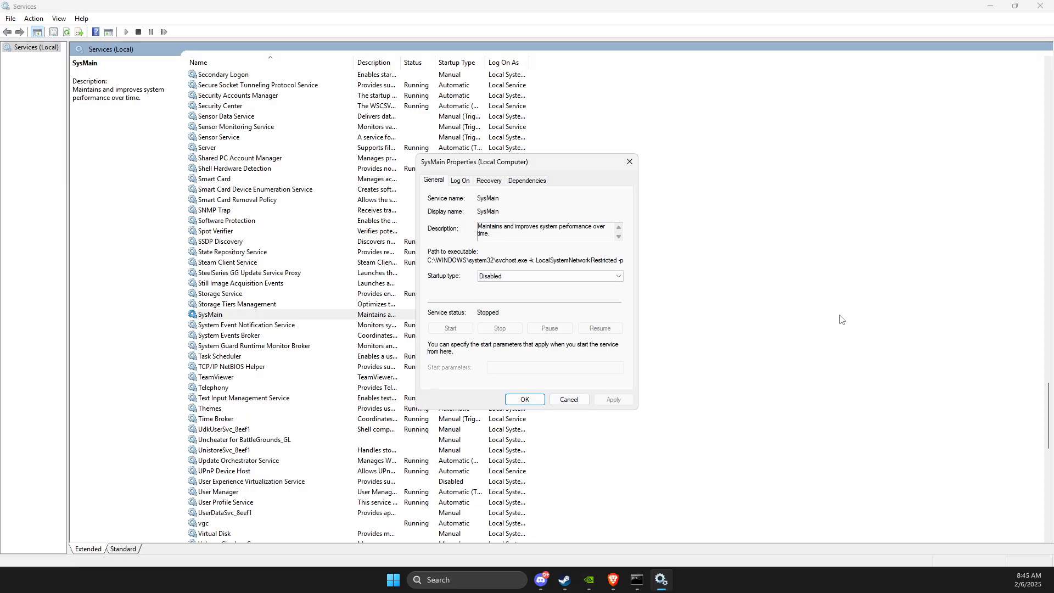
click(569, 399)
key(alt+F4)
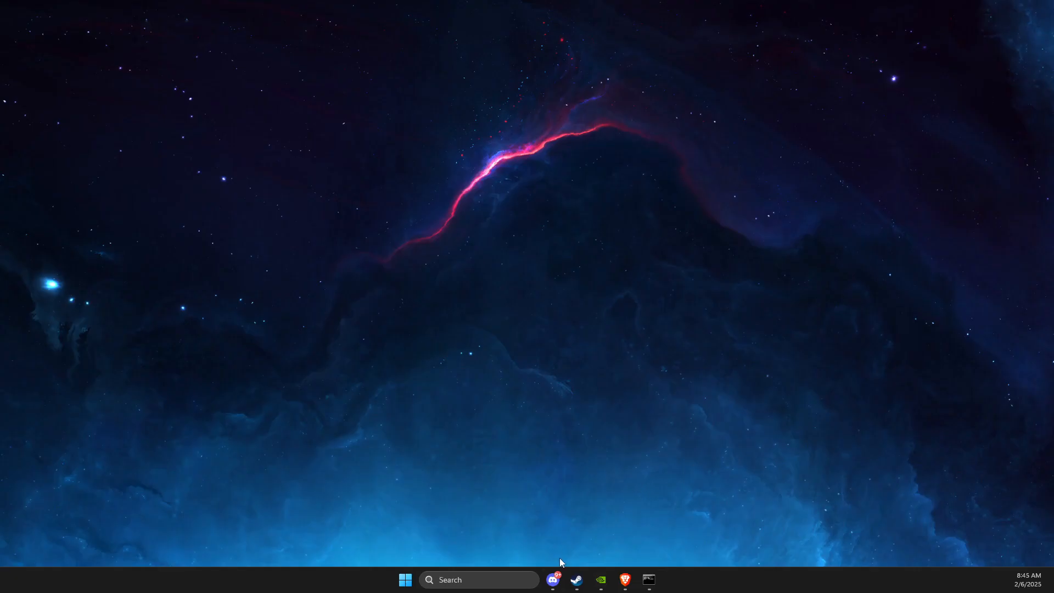
- Switch to Steam, browse the installed files of Euro Truck Simulator 2 and open the bin\win_x64 folder
click(544, 540)
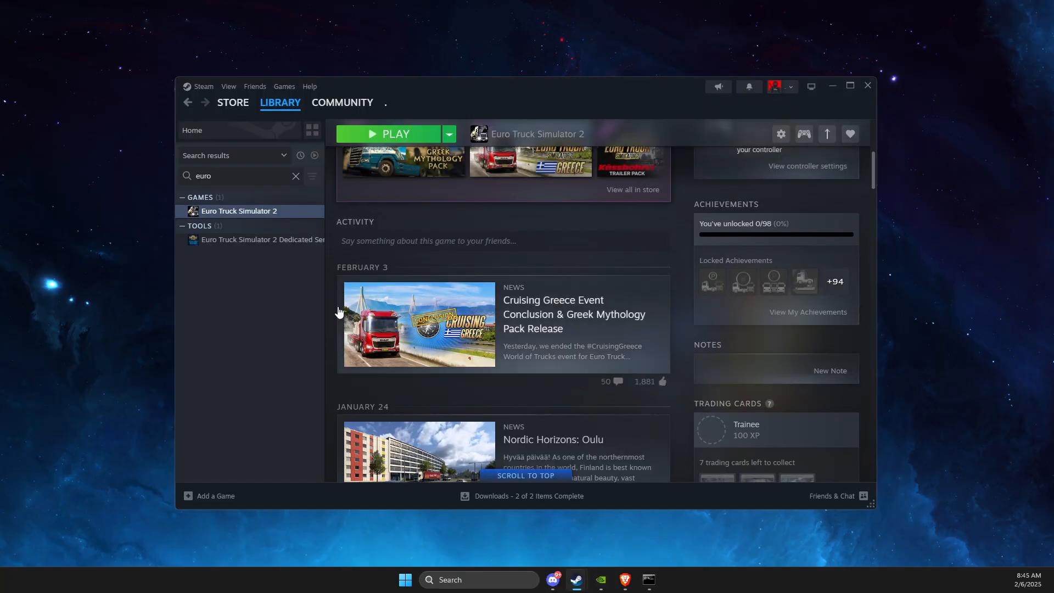
right_click(252, 211)
click(275, 293)
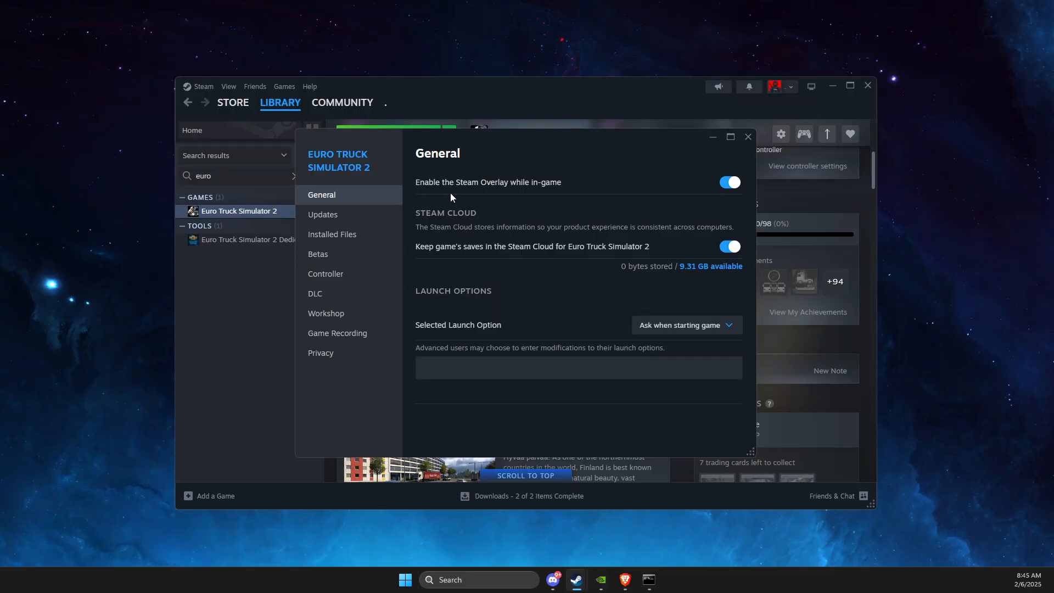
click(335, 234)
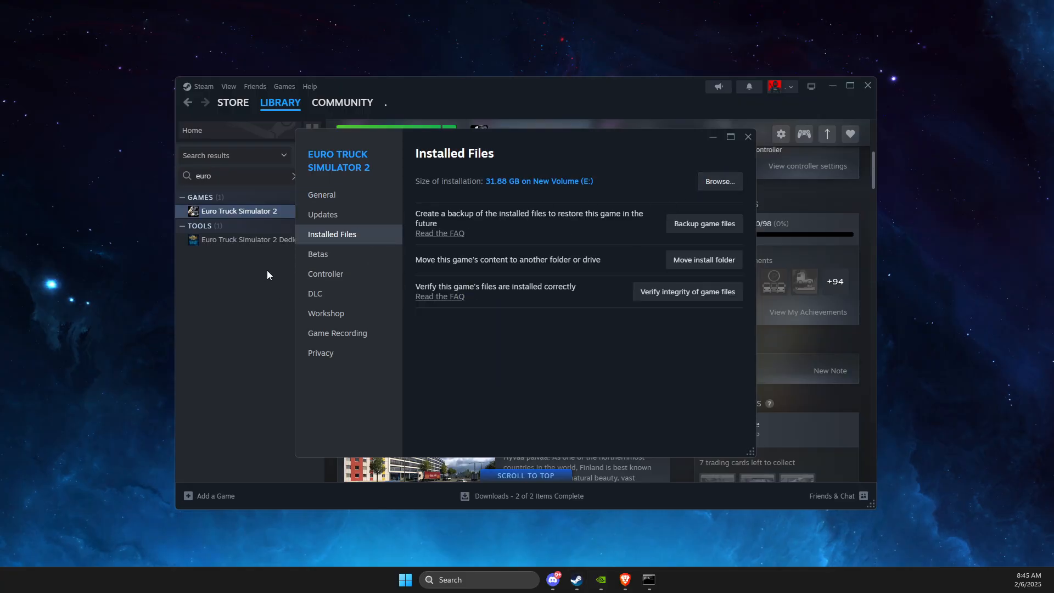
drag(0, 93, 574, 31)
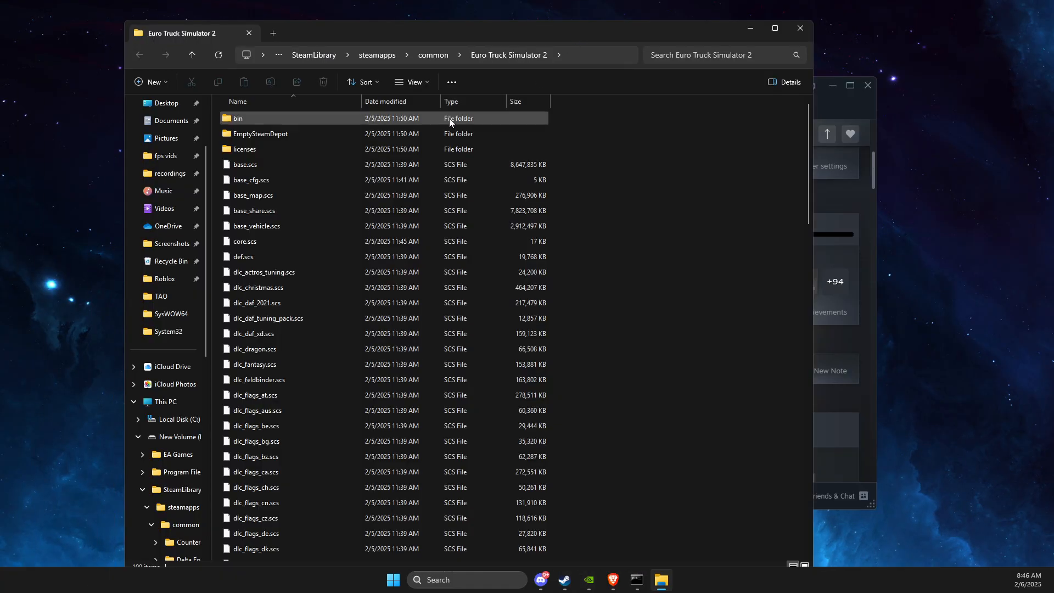
double_click(278, 121)
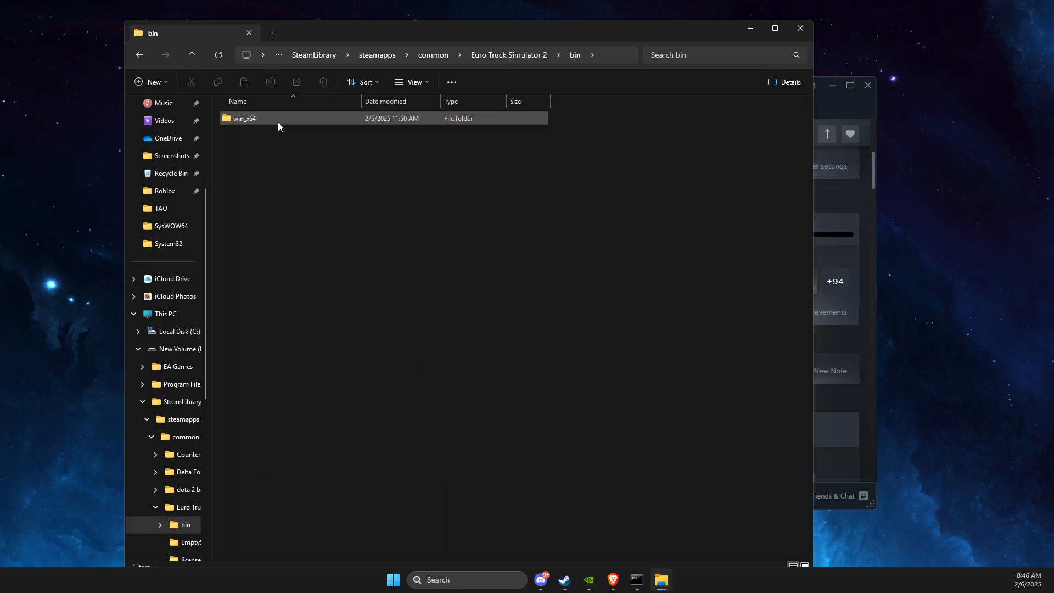
double_click(249, 120)
- Open the compatibility properties of eurotrucks2.exe and enable Disable fullscreen optimizations
click(241, 153)
right_click(254, 152)
click(309, 432)
click(306, 465)
click(358, 189)
click(279, 351)
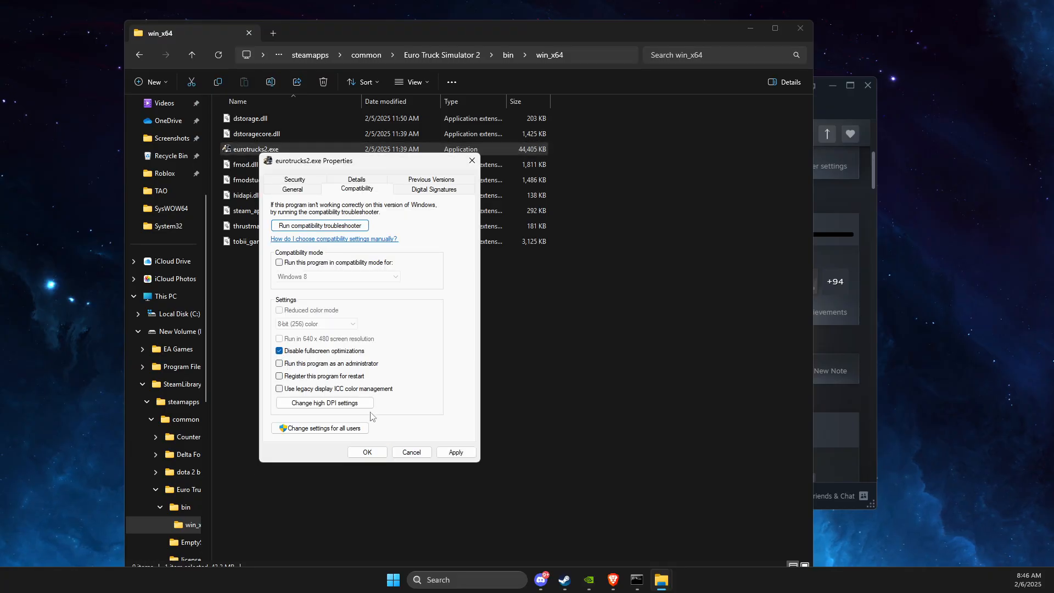
- Override the high DPI scaling behavior of eurotrucks2.exe with scaling performed by Application, and save the properties
click(330, 406)
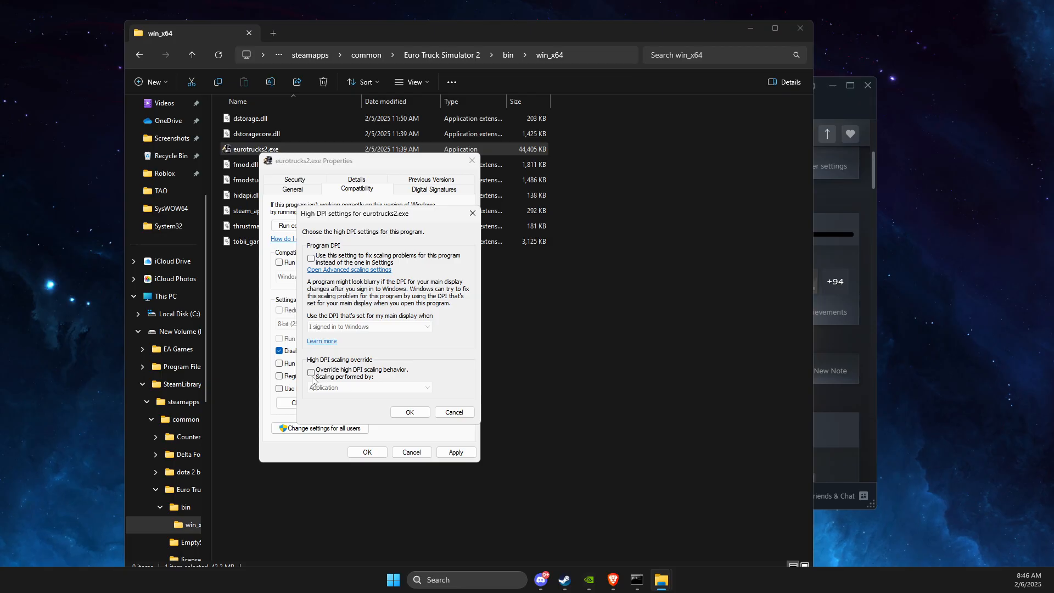
click(310, 373)
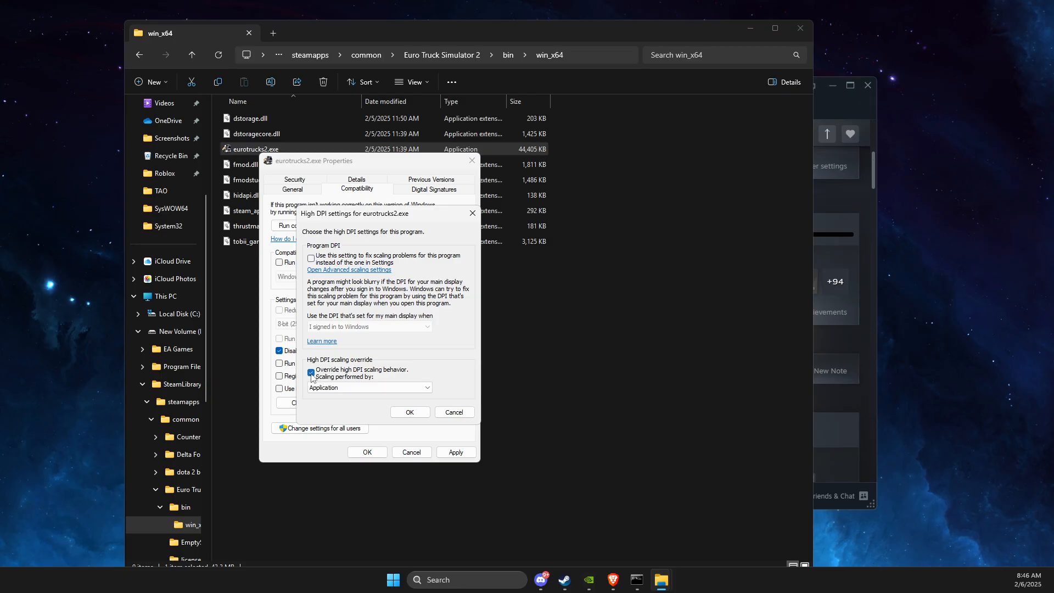
click(409, 413)
click(378, 450)
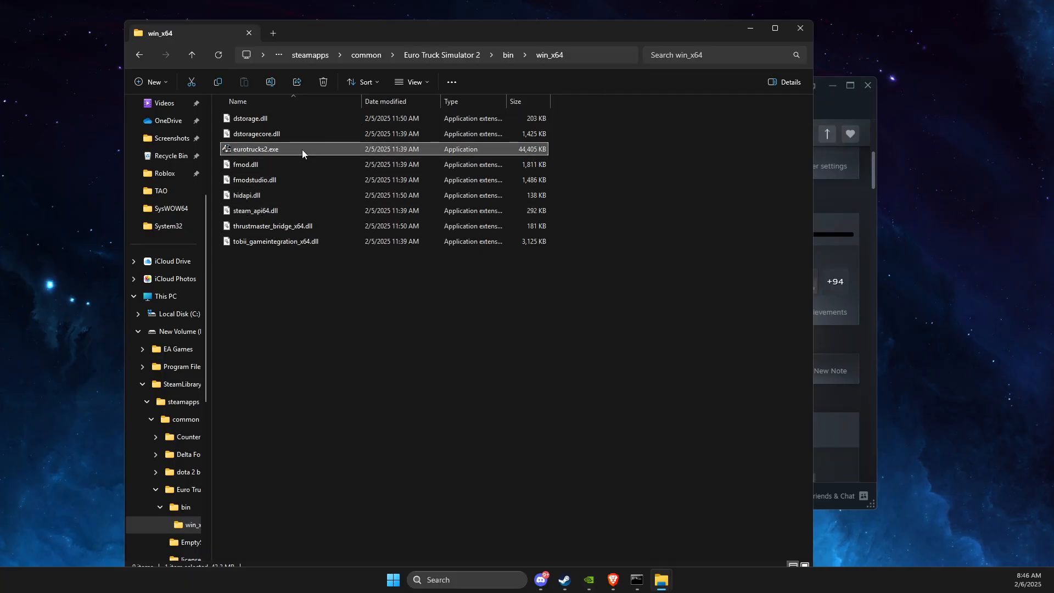
- Copy the path of the win_x64 folder, close File Explorer and minimize the Steam window
click(588, 55)
key(ctrl+c)
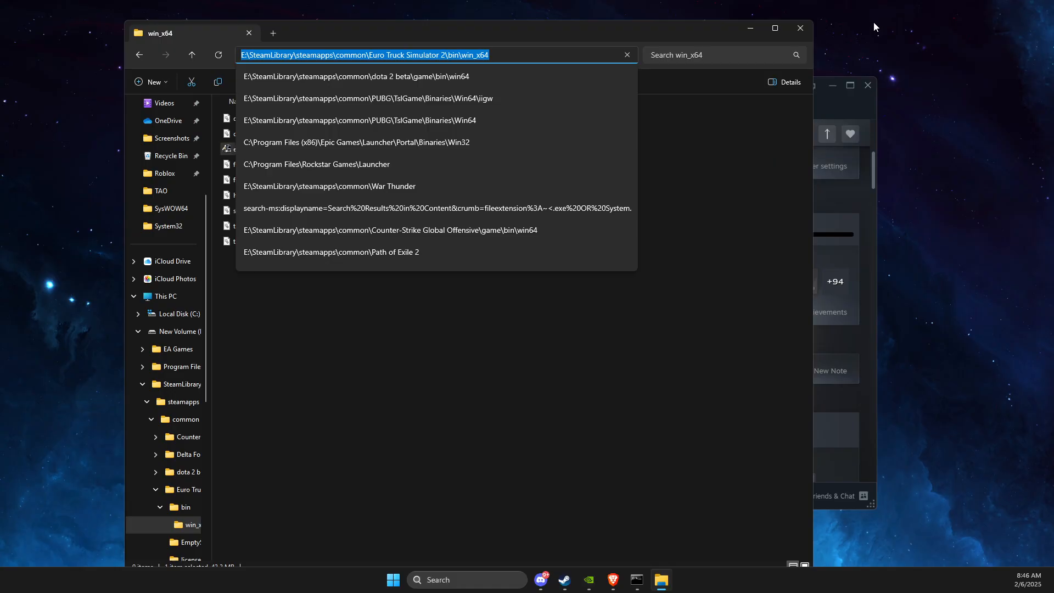
click(801, 28)
click(832, 86)
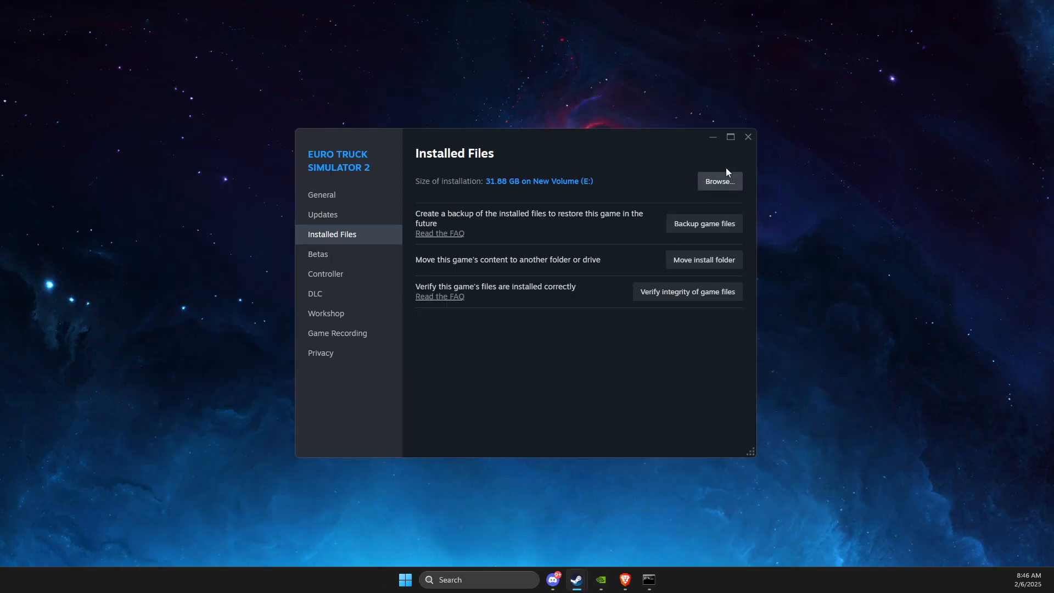
- Open the Windows graphics settings and expand the advanced graphics settings to check GPU scheduling and variable refresh rate
click(472, 573)
text(graphics settings)
key(Return)
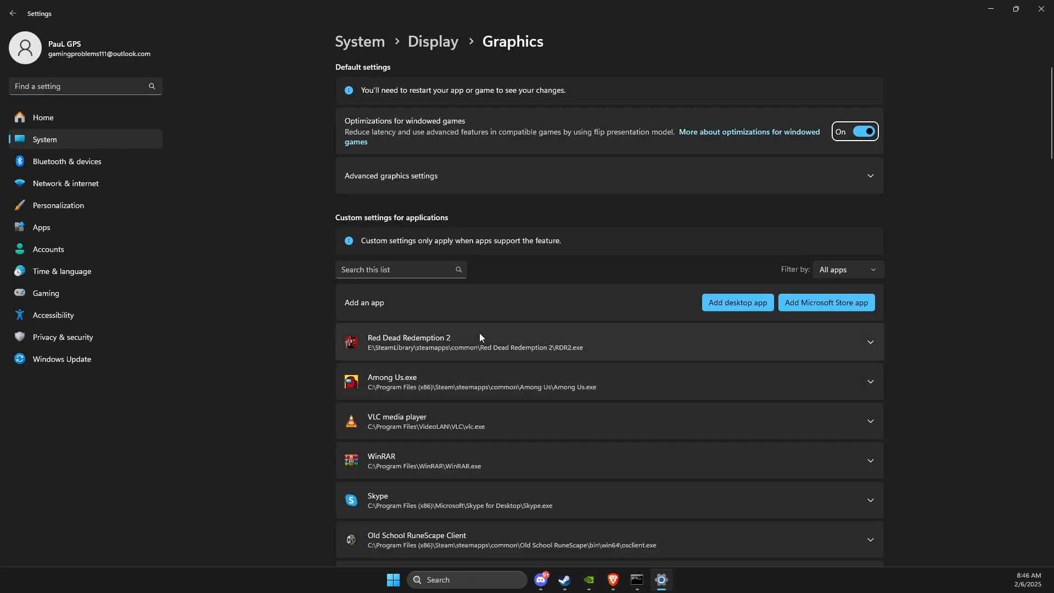
click(439, 184)
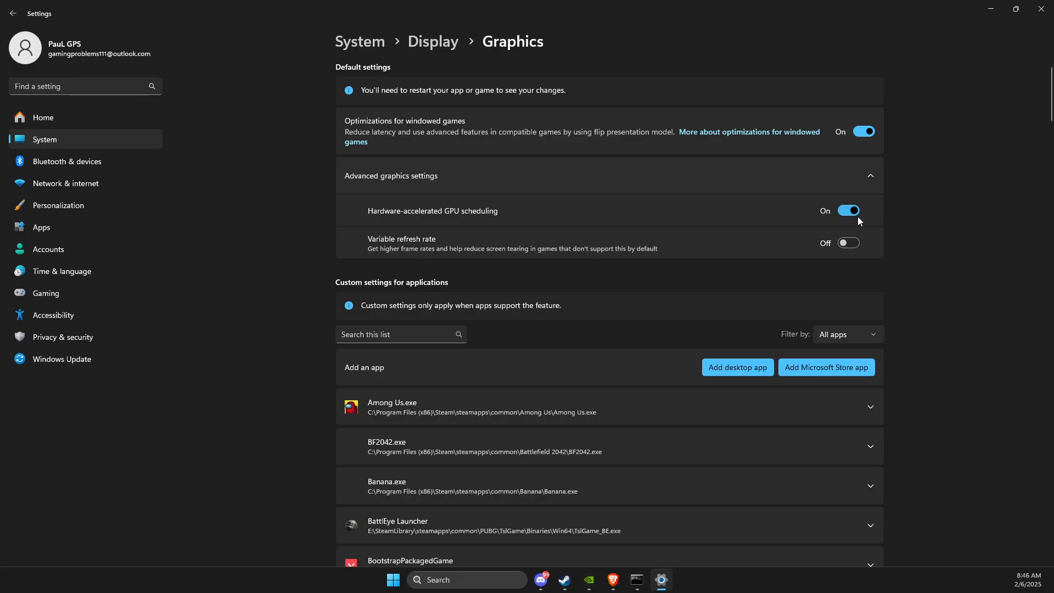
- Add eurotrucks2.exe from the copied folder path as a desktop app in the custom graphics settings
scroll(690, 241, down, 3)
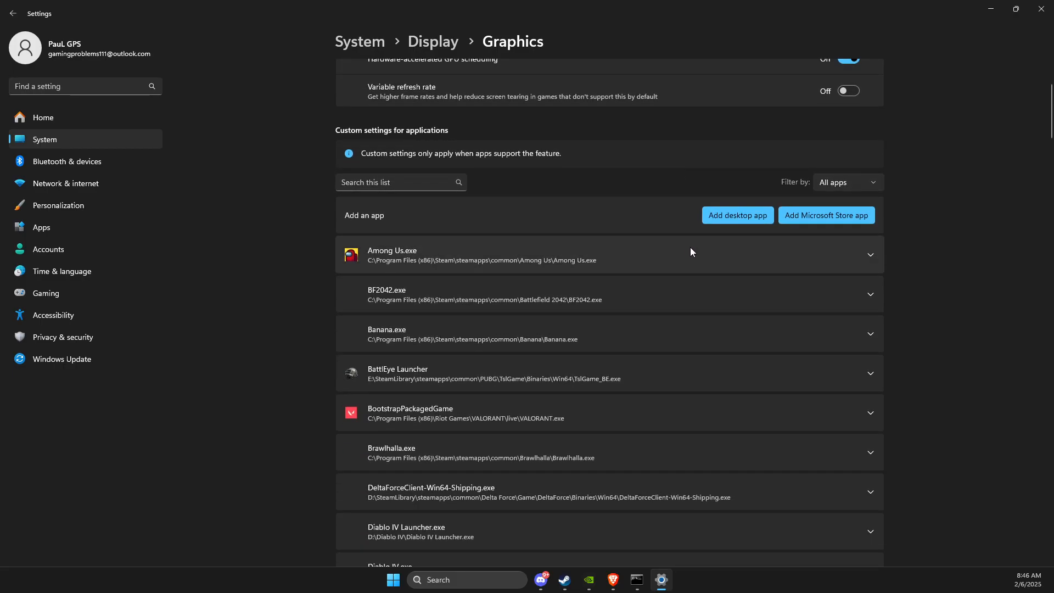
click(720, 215)
click(321, 32)
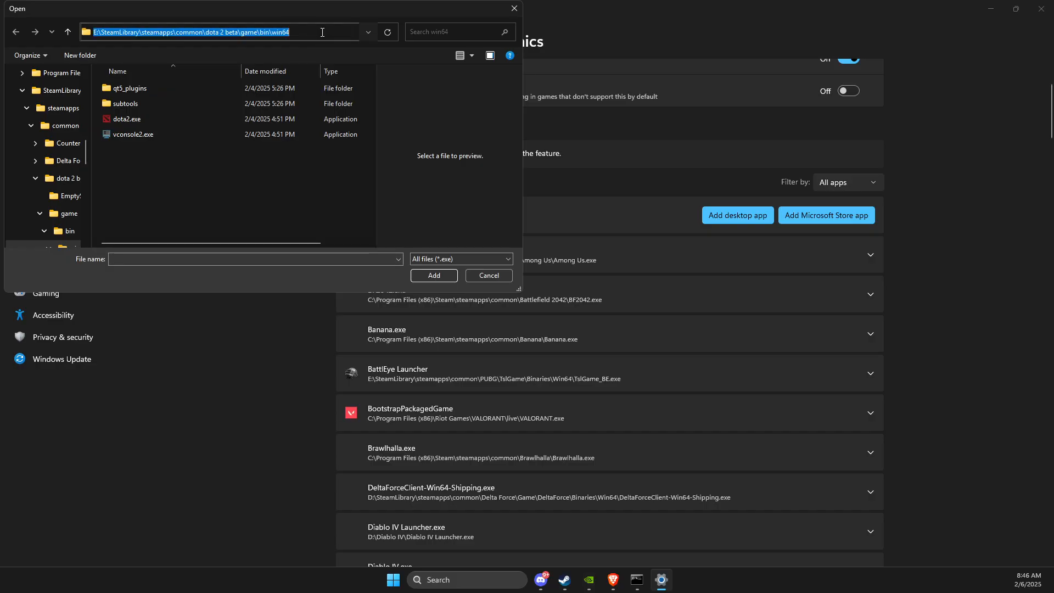
key(ctrl+v)
key(Return)
click(186, 87)
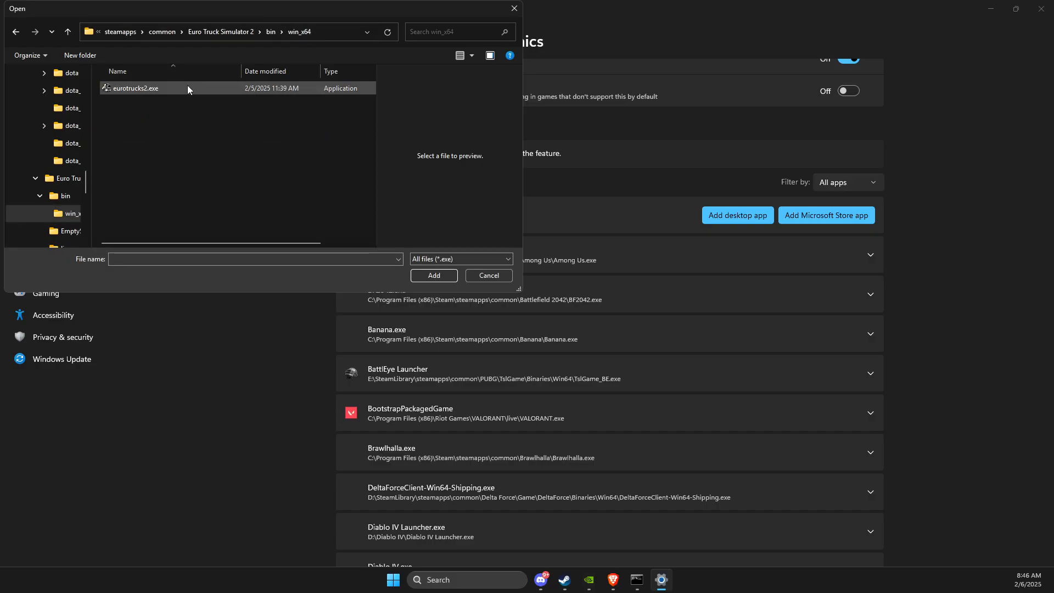
click(434, 276)
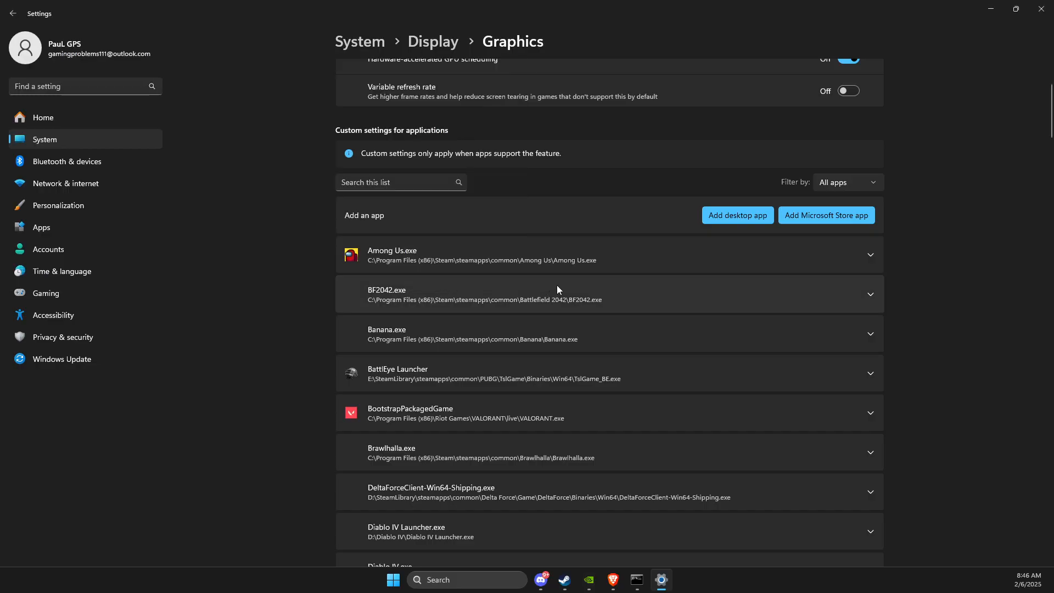
- Set the GPU preference of Euro Truck Simulator 2 to High Performance (NVIDIA GeForce RTX 3070) and close Settings
scroll(556, 289, down, 7)
scroll(557, 289, down, 5)
scroll(558, 289, up, 3)
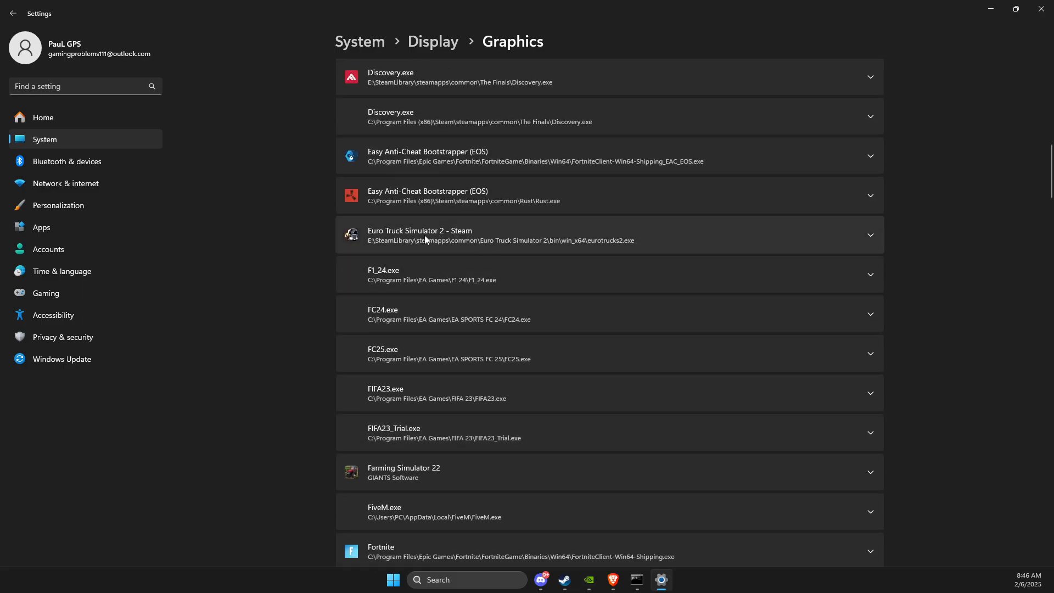
click(870, 236)
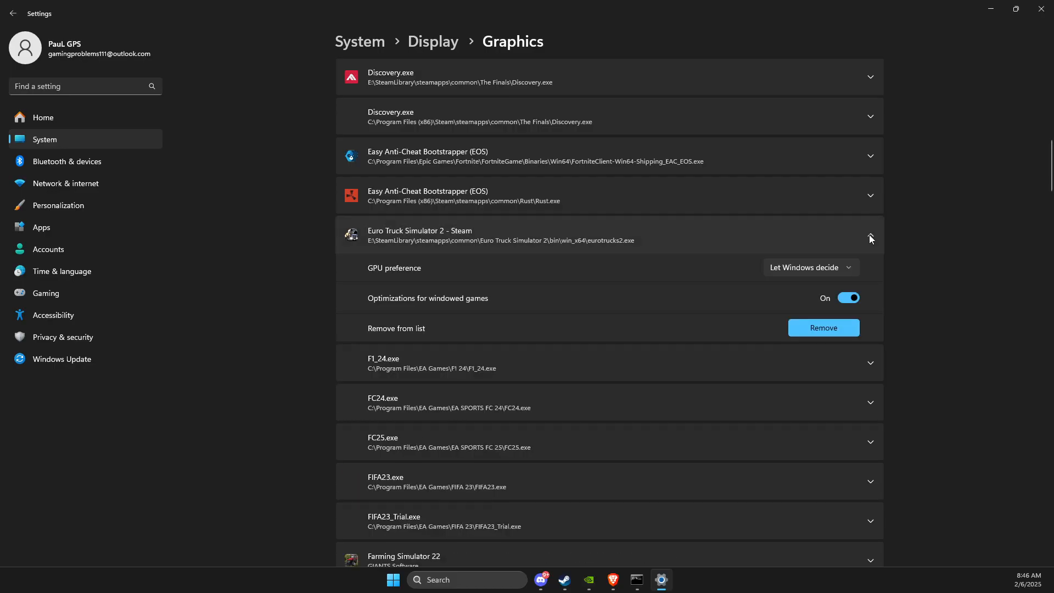
click(795, 270)
click(790, 309)
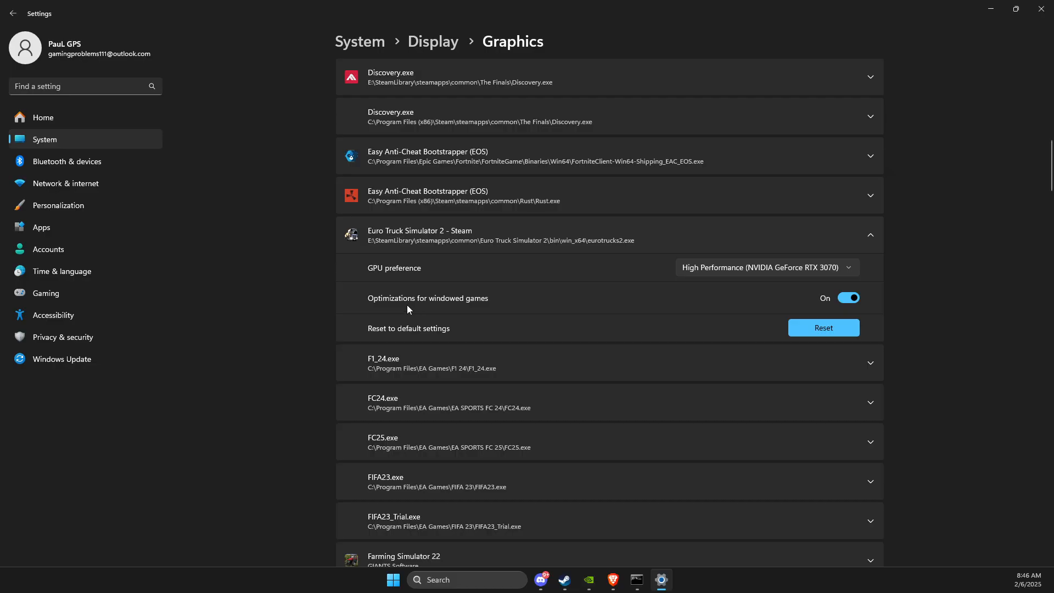
click(1045, 4)
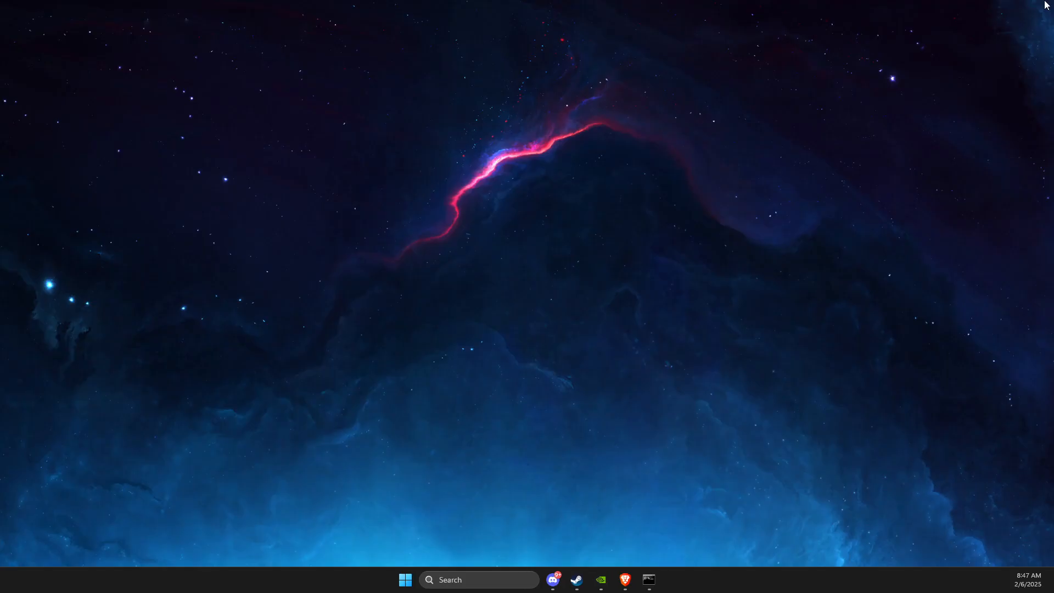
- Search for Edit power plan, review the available plans in Power Options, and close the window
click(457, 580)
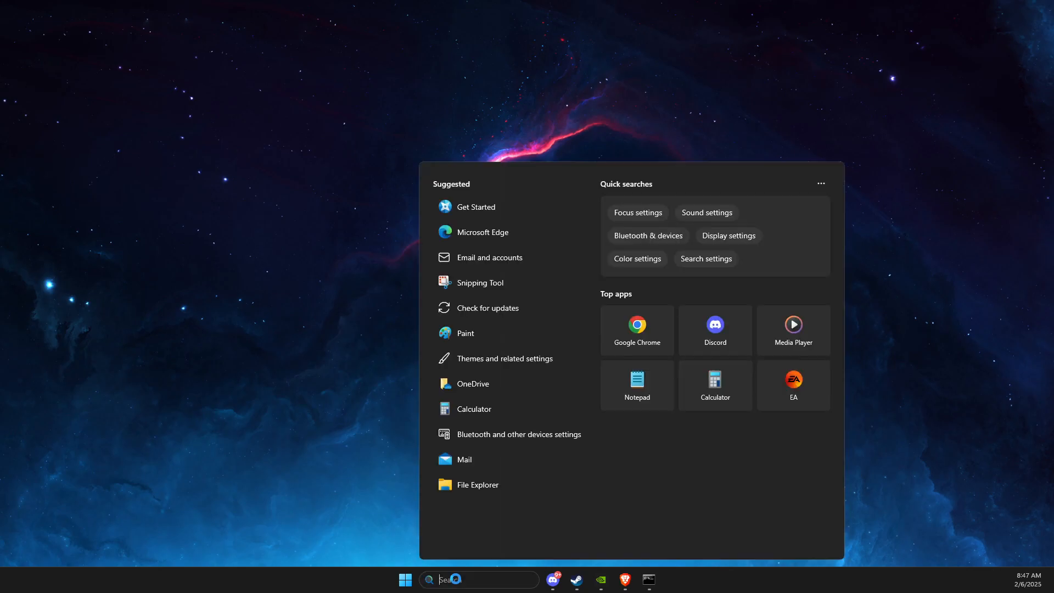
text(edit power plan)
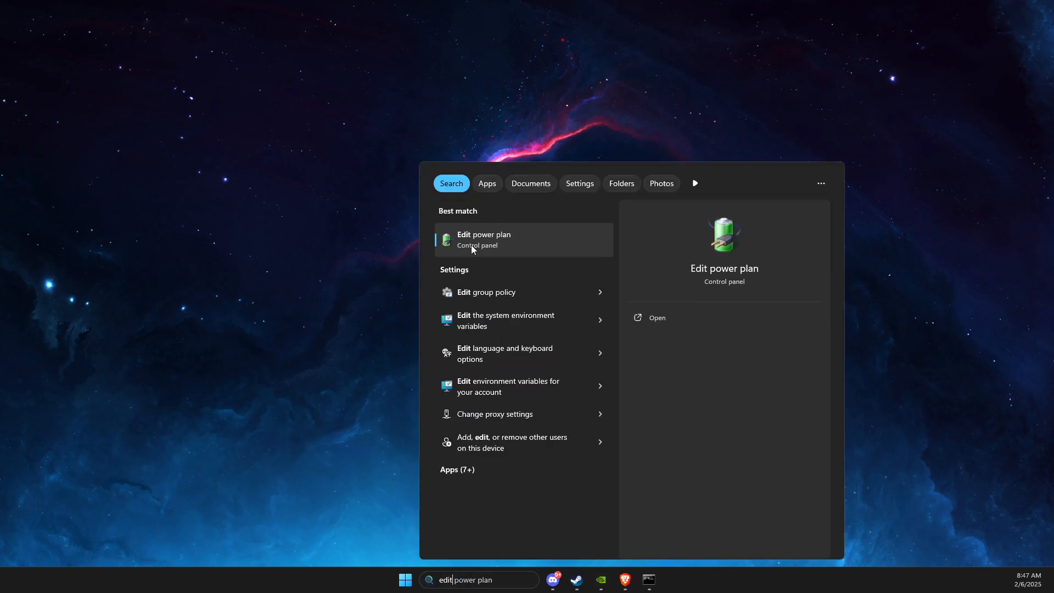
click(472, 241)
click(465, 80)
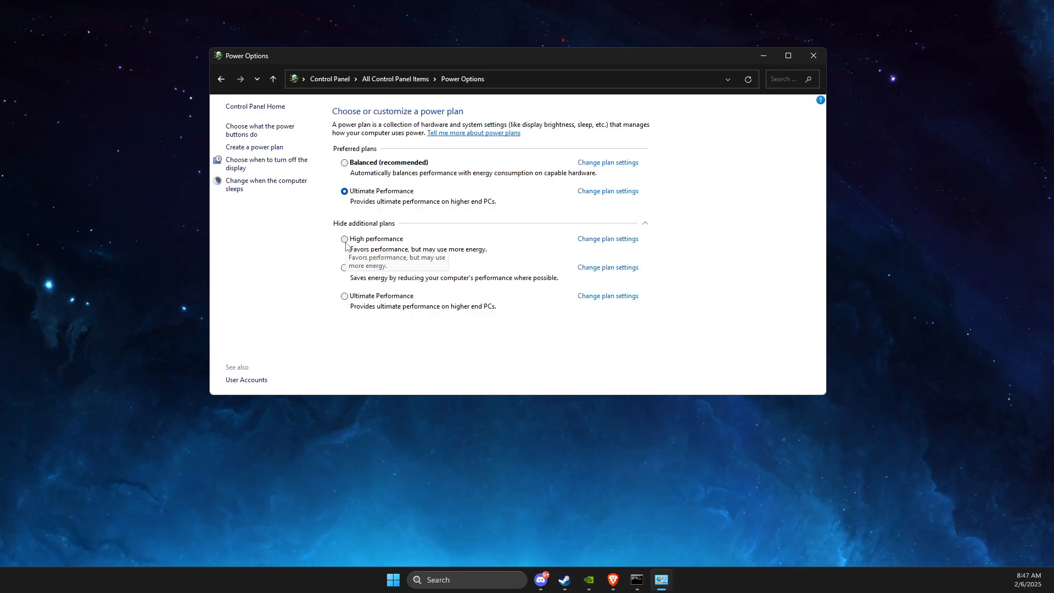
click(816, 60)
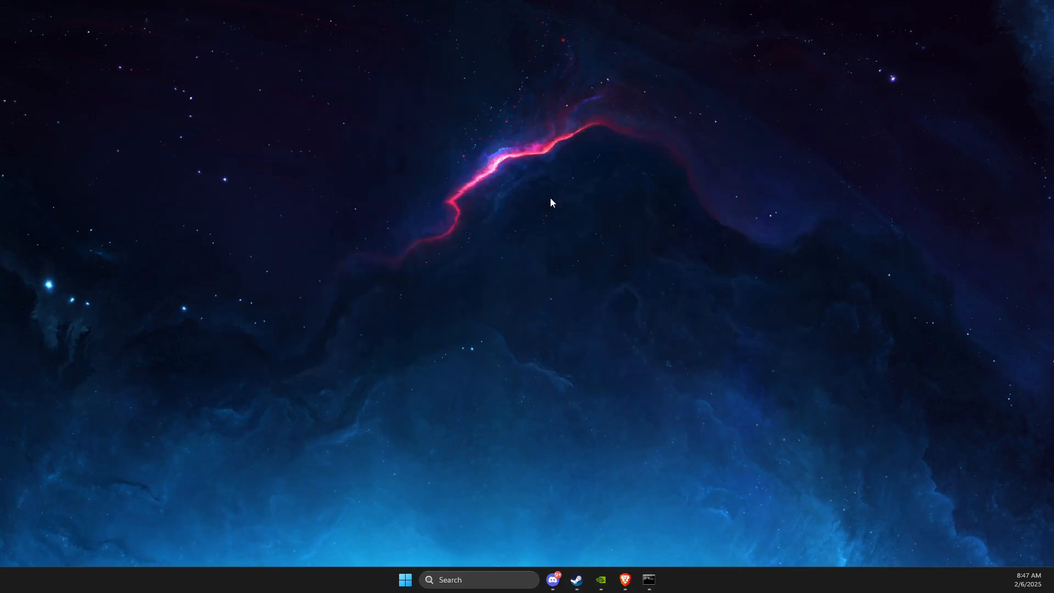
- Open the advanced system settings and move the System Properties window toward the middle of the desktop
click(476, 581)
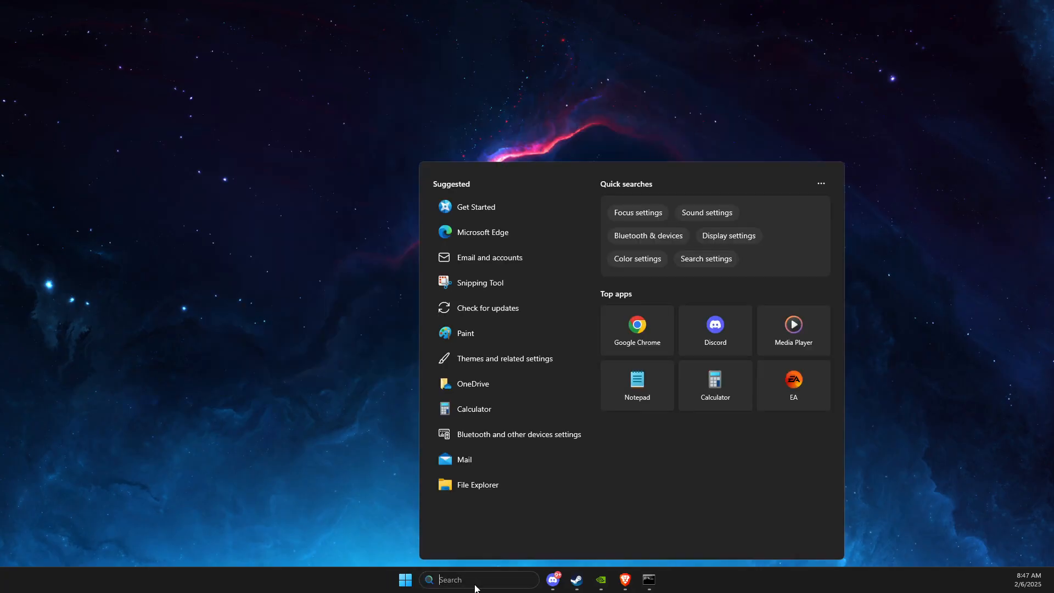
text(view advanced system settings)
click(528, 257)
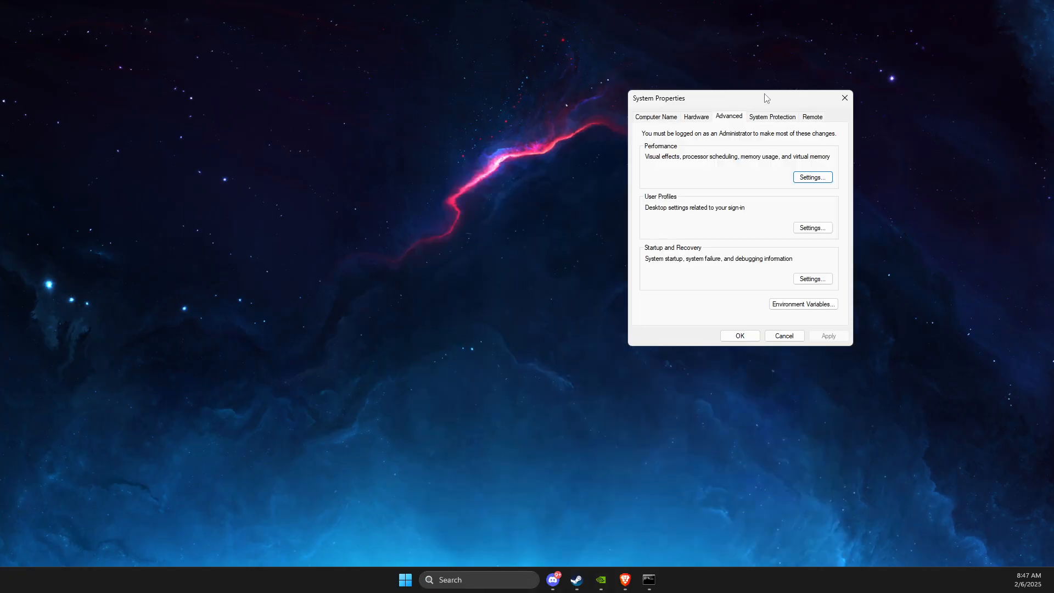
drag(769, 94, 602, 113)
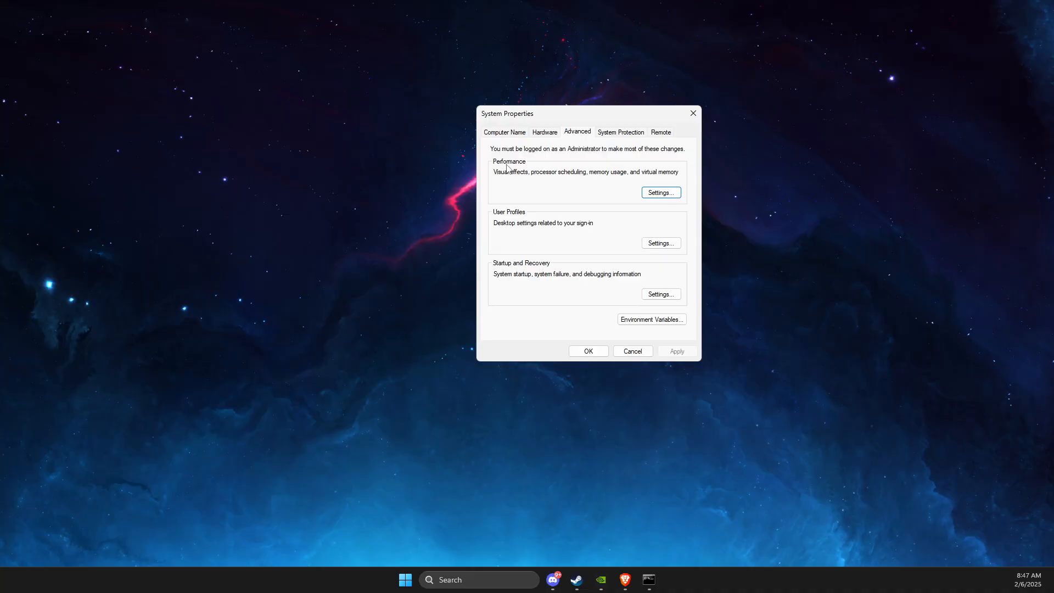
- Open the virtual memory settings from the performance options and choose a custom paging file size for drive E:
click(668, 199)
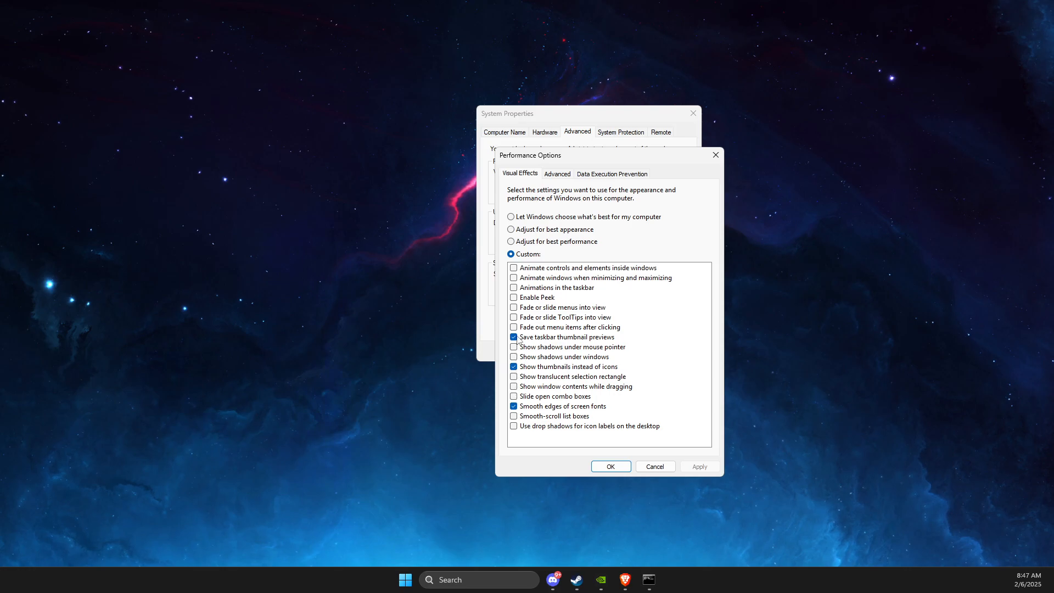
click(553, 176)
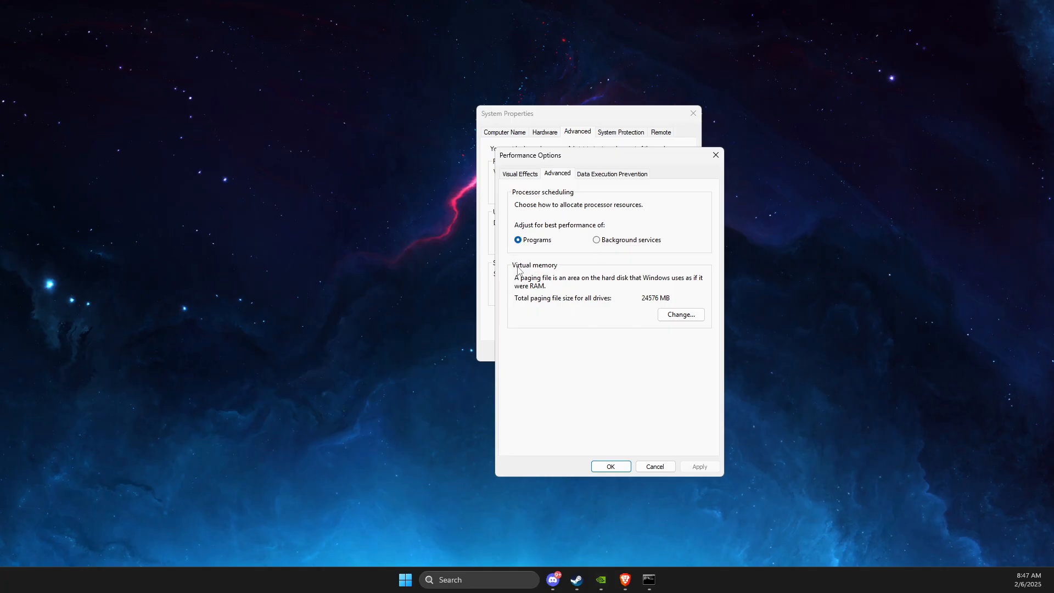
click(681, 315)
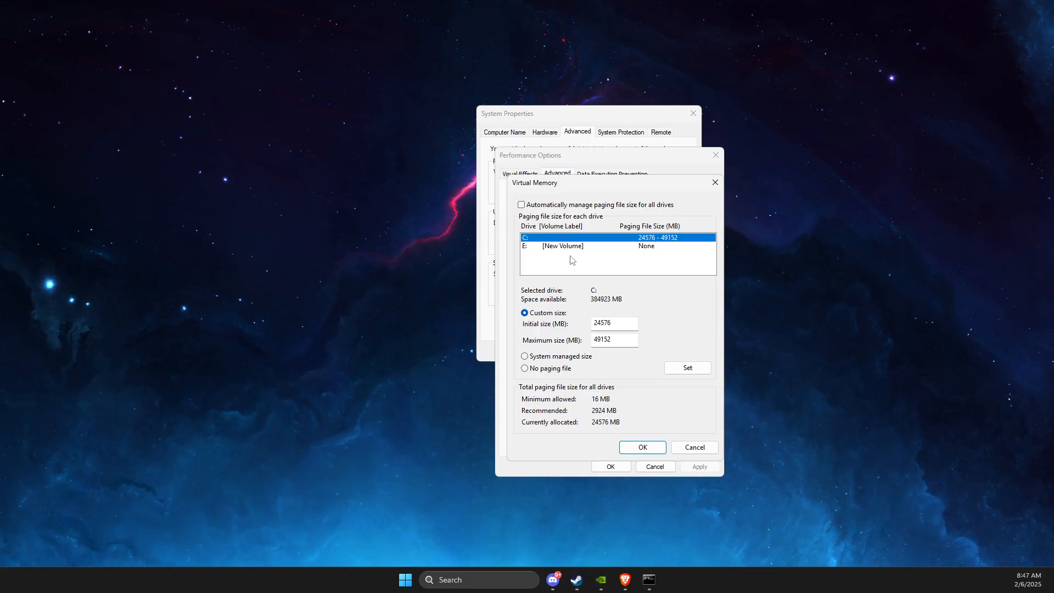
click(549, 246)
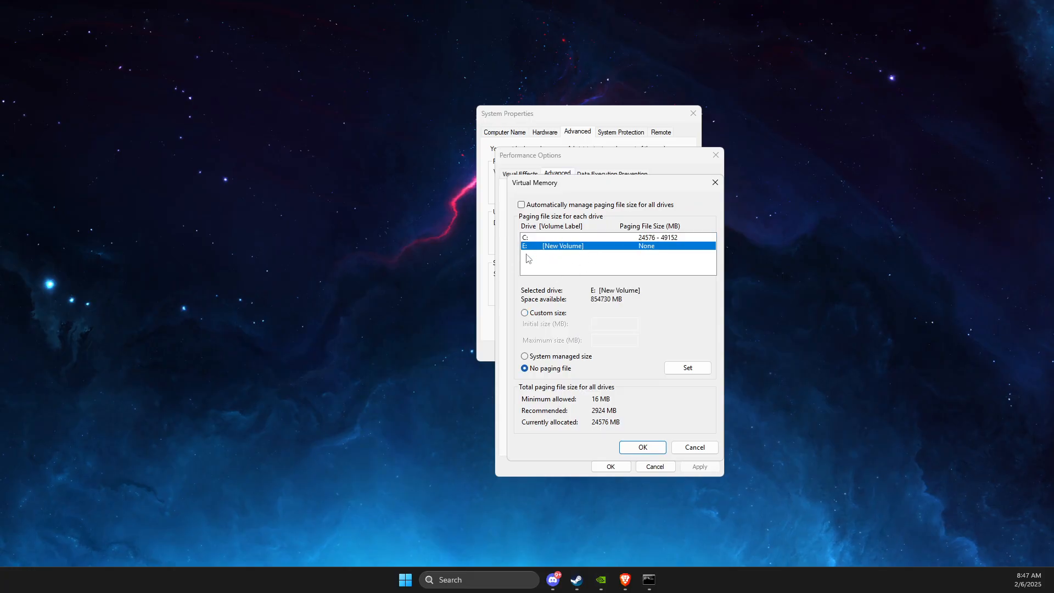
click(525, 313)
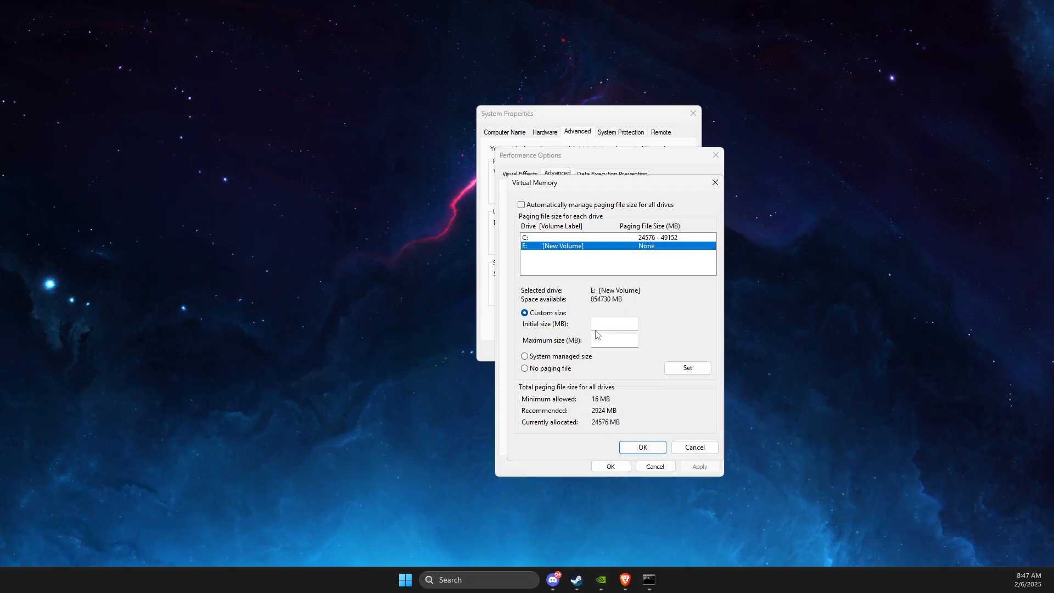
- Look up the installed physical memory (RAM) in System Information and close it
click(476, 576)
text(system Information)
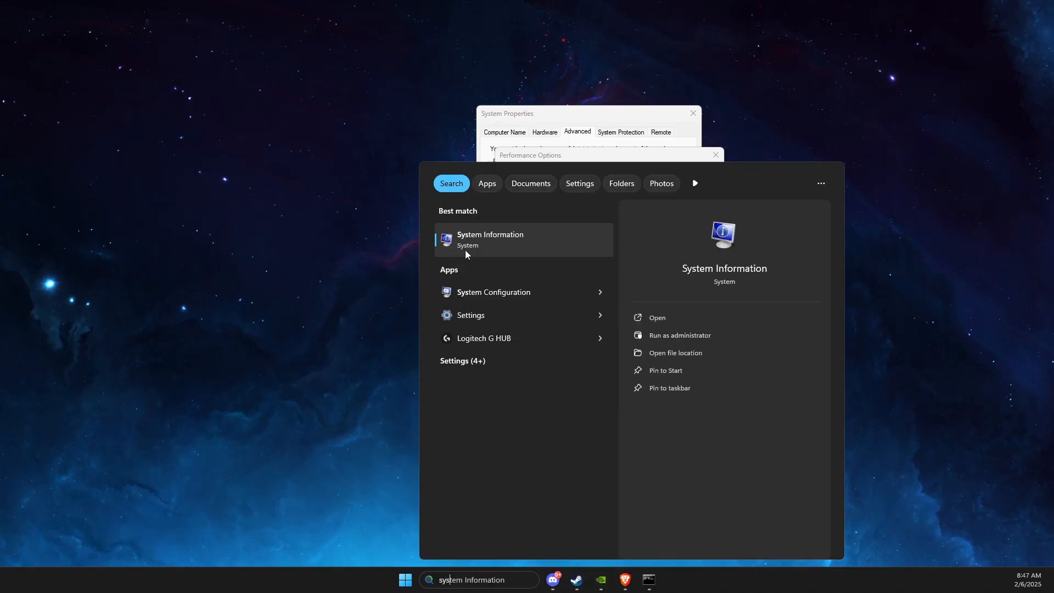
click(466, 247)
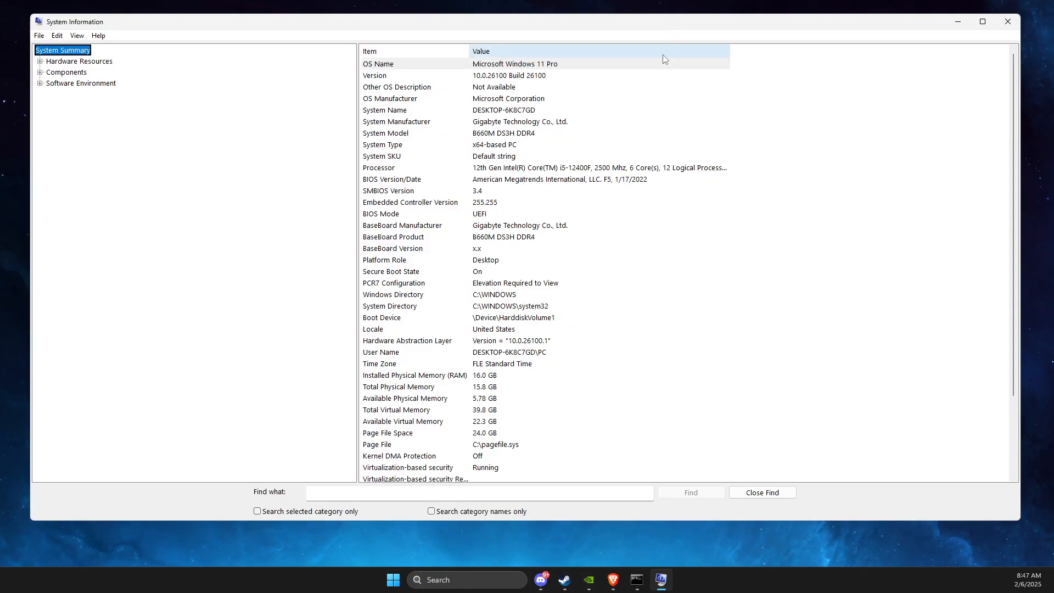
click(390, 378)
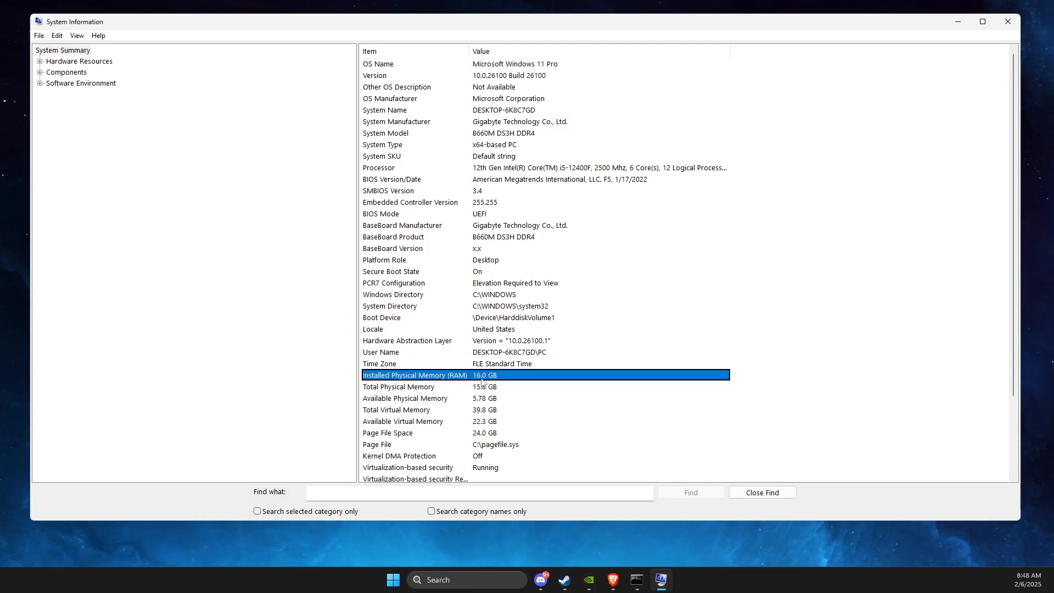
click(1009, 22)
- Open Calculator and multiply 16 by 1024 to convert the RAM size to megabytes
click(491, 583)
text(calculator)
click(477, 242)
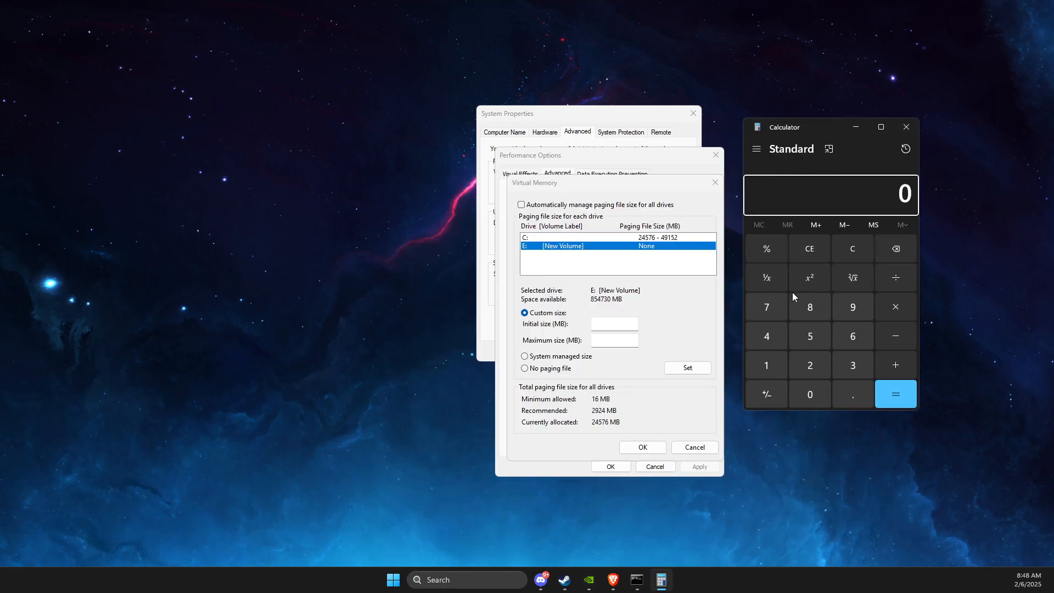
click(765, 364)
click(848, 340)
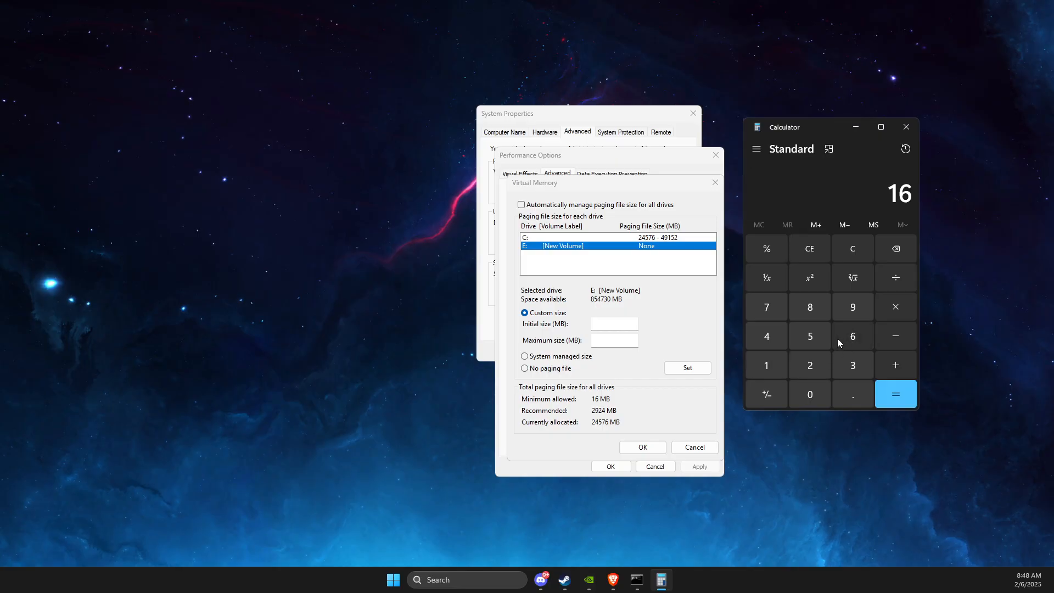
click(890, 314)
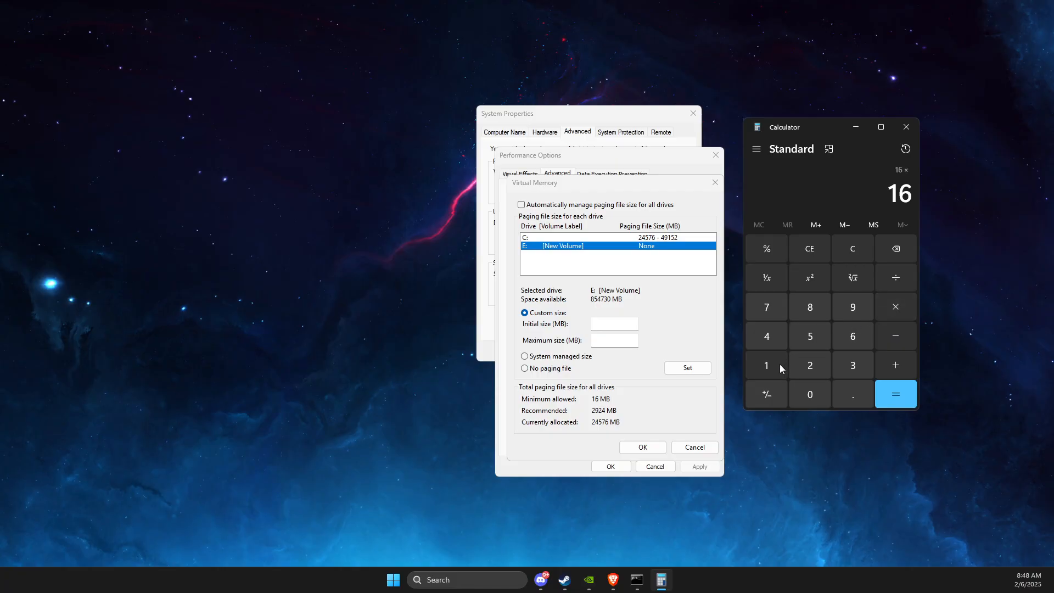
click(765, 372)
click(809, 394)
click(807, 370)
click(771, 339)
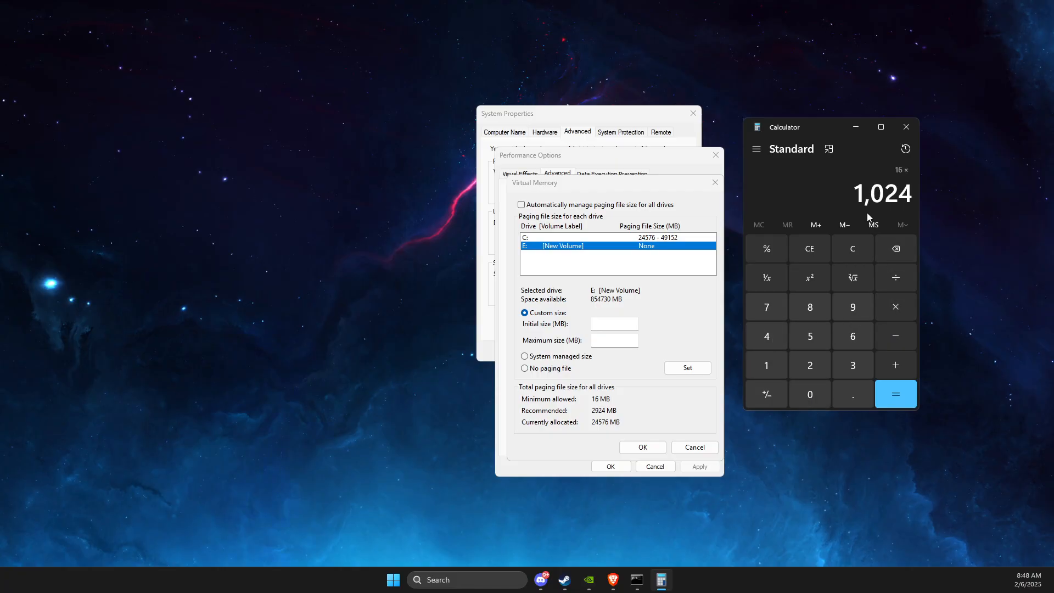
click(905, 306)
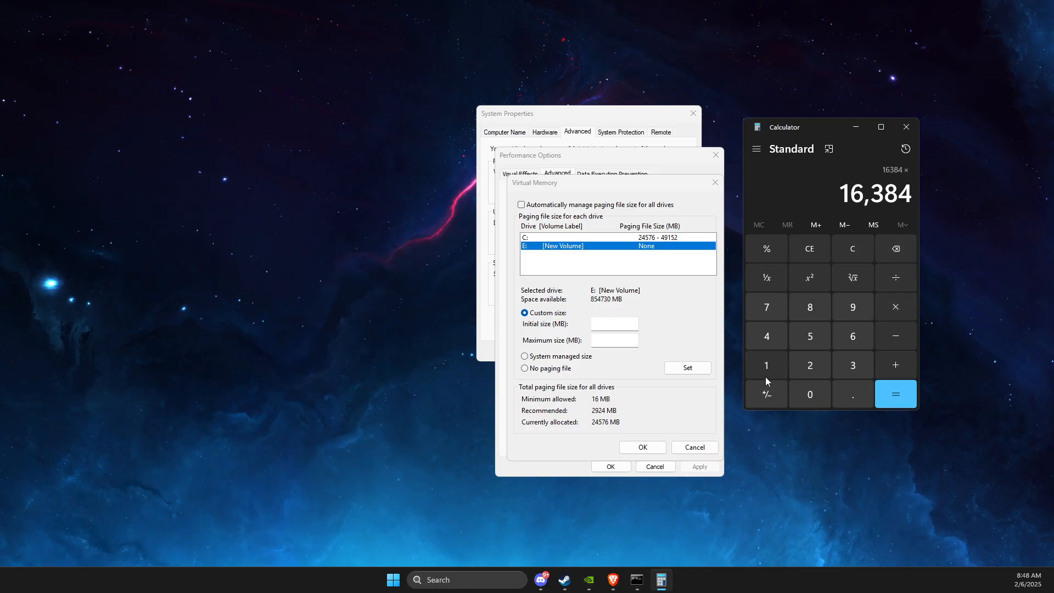
- Multiply the RAM size in megabytes by 1.5, select the result, and activate the initial size field for drive E:
click(765, 376)
click(837, 394)
click(818, 343)
click(891, 393)
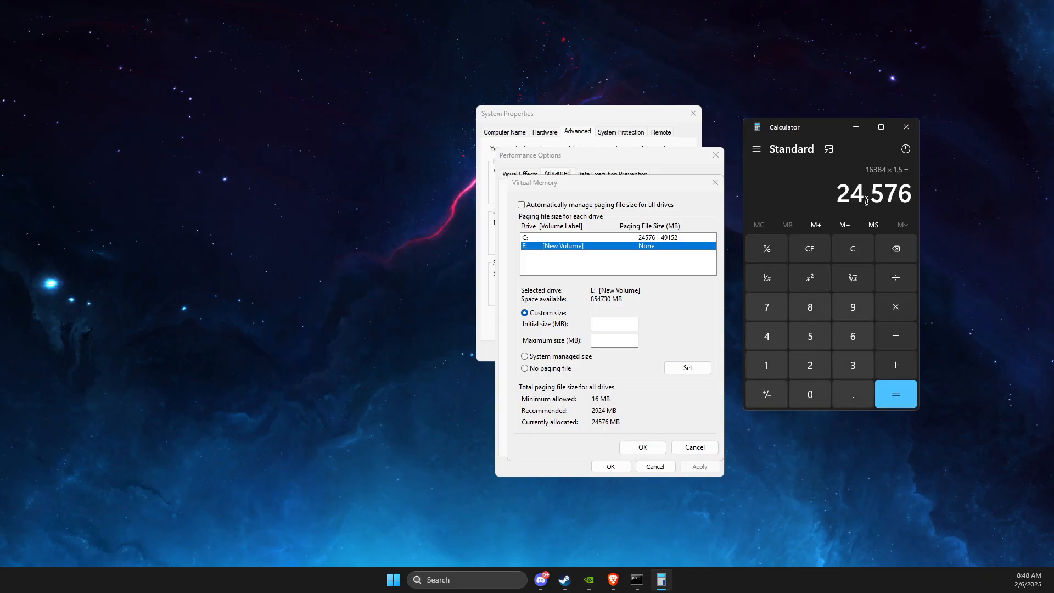
drag(838, 190, 913, 193)
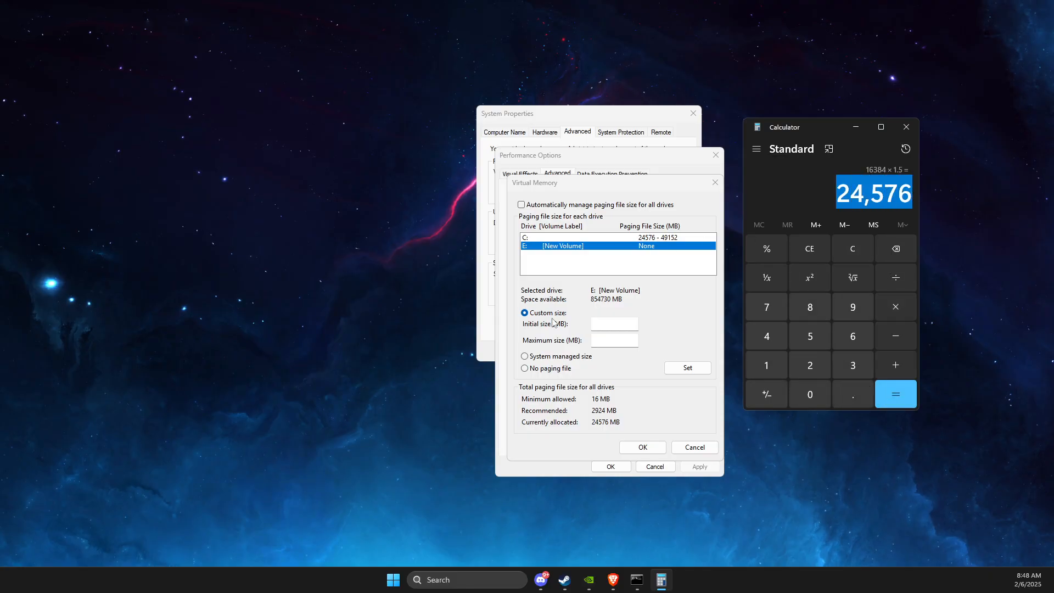
click(596, 326)
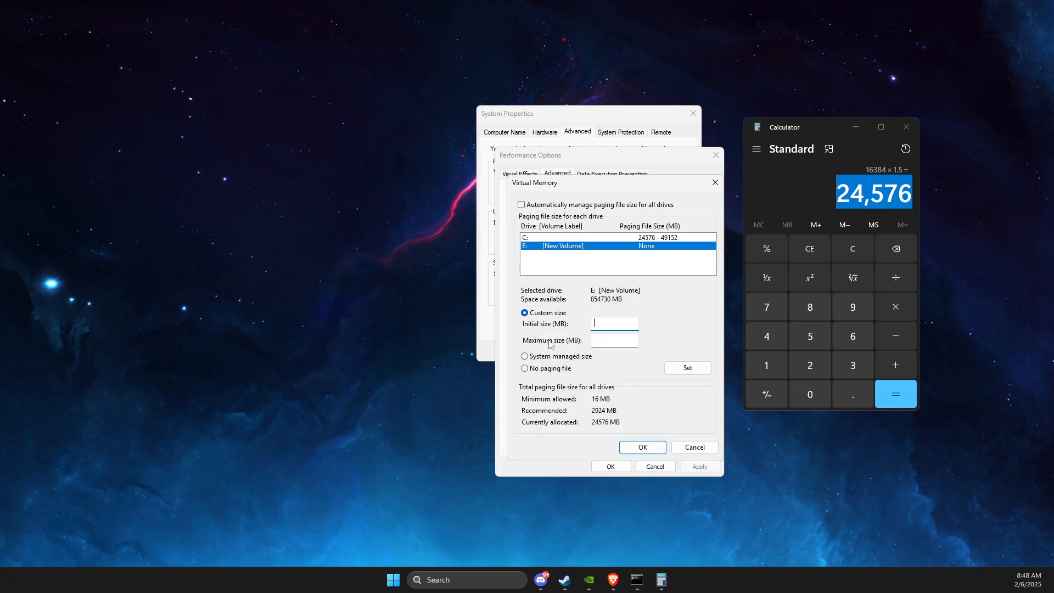
- Clear Calculator and compute the maximum paging file size as 16 × 1024 × 3
click(825, 234)
click(849, 249)
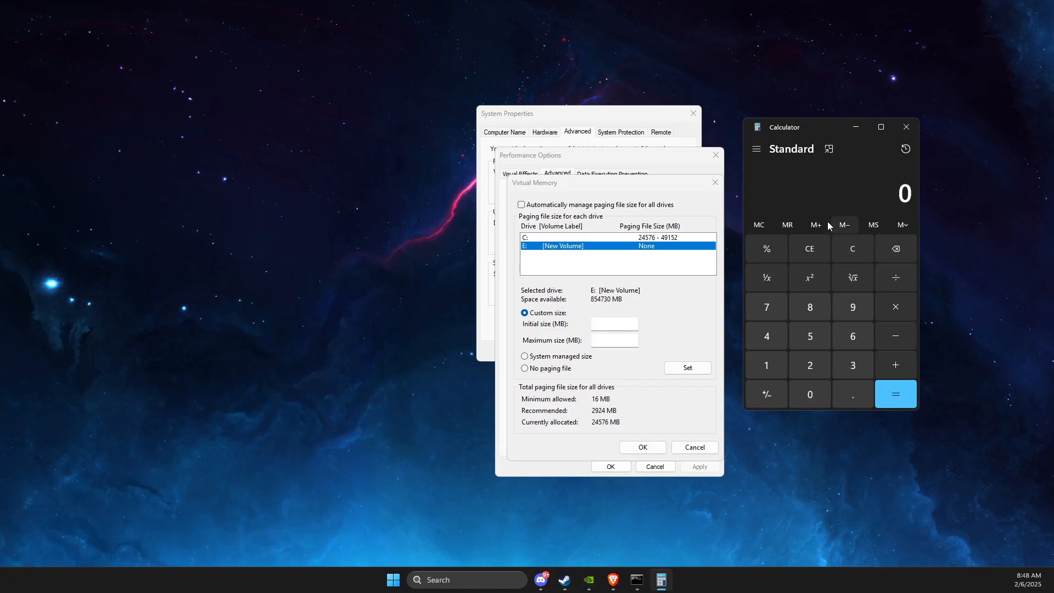
click(768, 367)
click(849, 331)
click(894, 306)
click(766, 368)
click(797, 387)
click(808, 366)
click(779, 343)
click(902, 309)
click(853, 369)
click(885, 390)
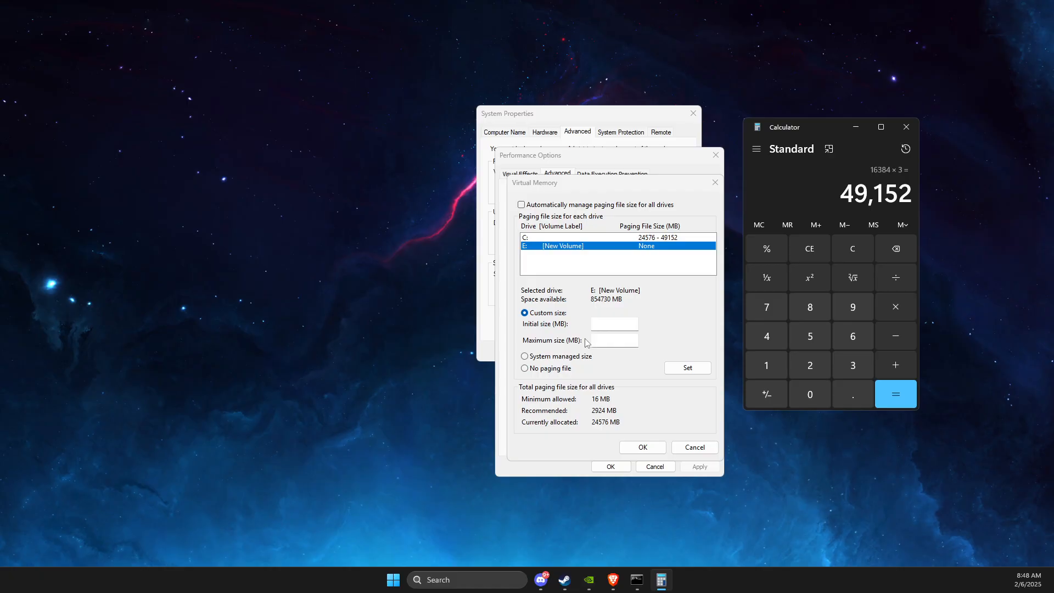
- Close the Virtual Memory, Performance Options, System Properties and Calculator windows without applying a paging file size
click(715, 182)
click(716, 154)
click(693, 113)
click(910, 126)
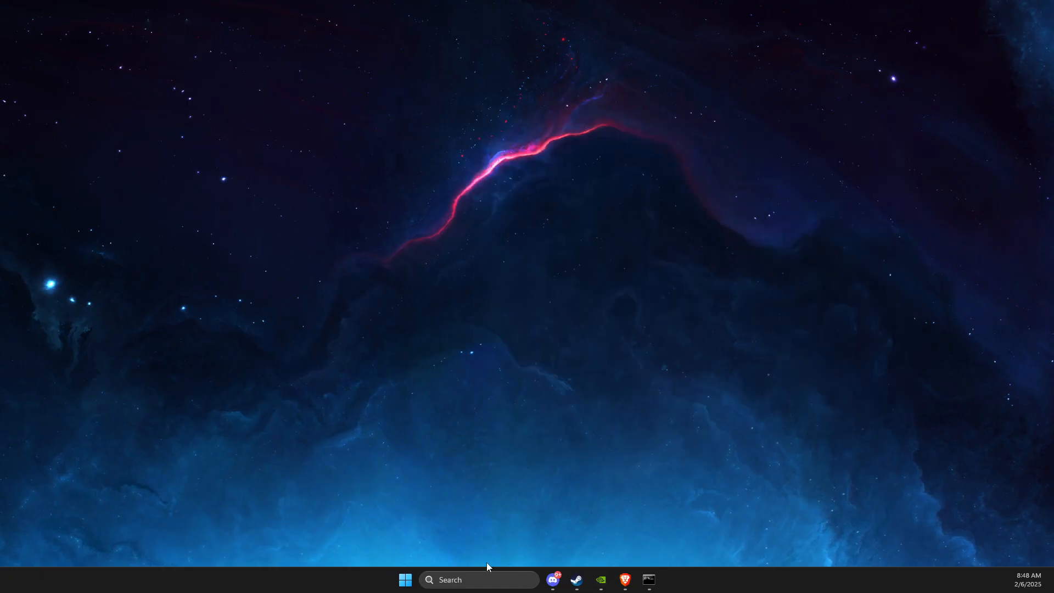
- Open the %temp% folder through the Run dialog, view its temporary files, and close the folder
click(477, 577)
click(293, 336)
key(super+r)
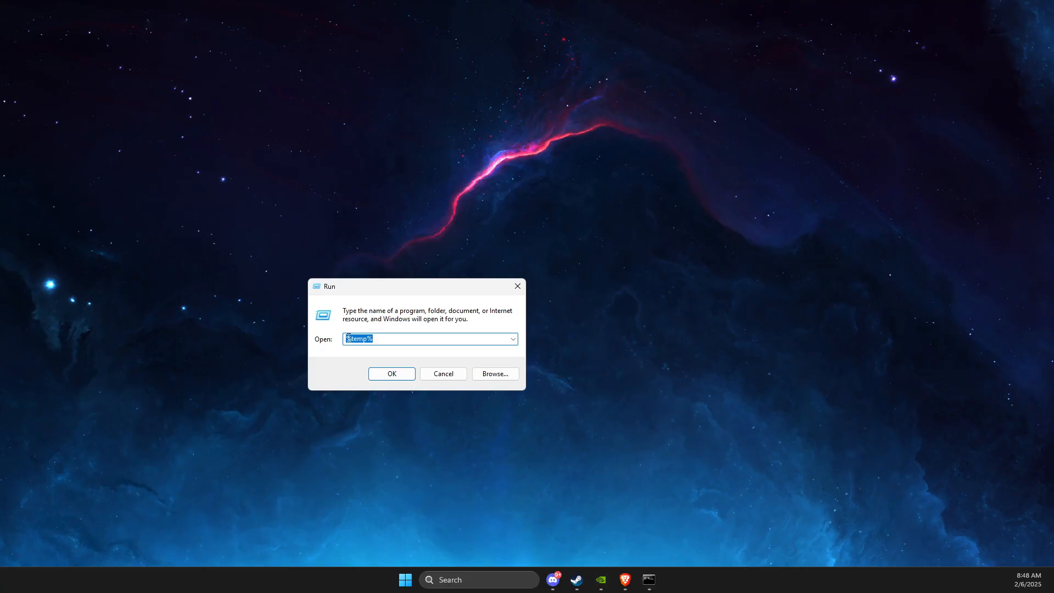
click(386, 373)
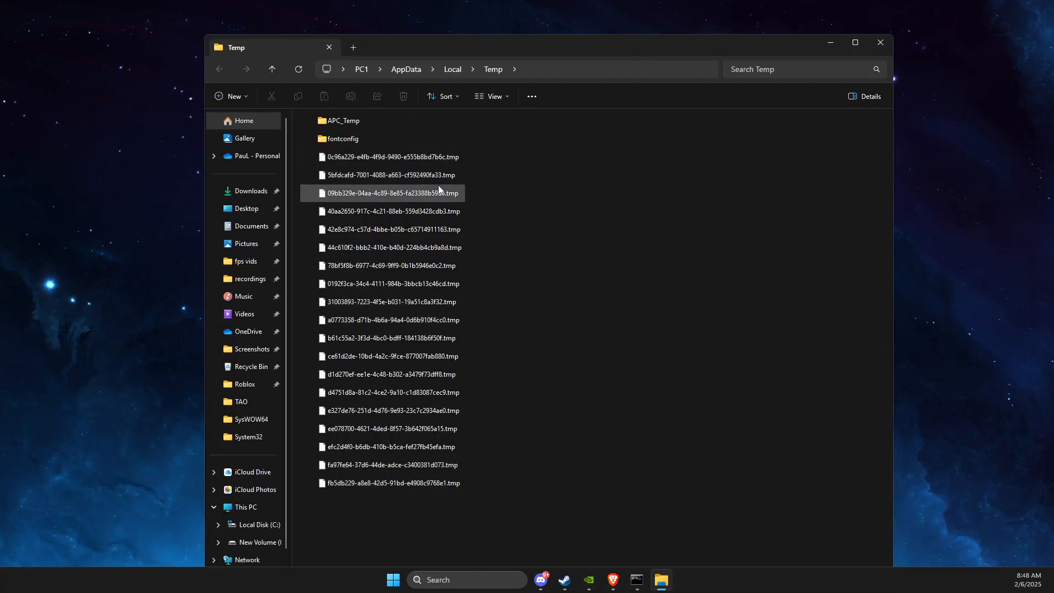
click(881, 42)
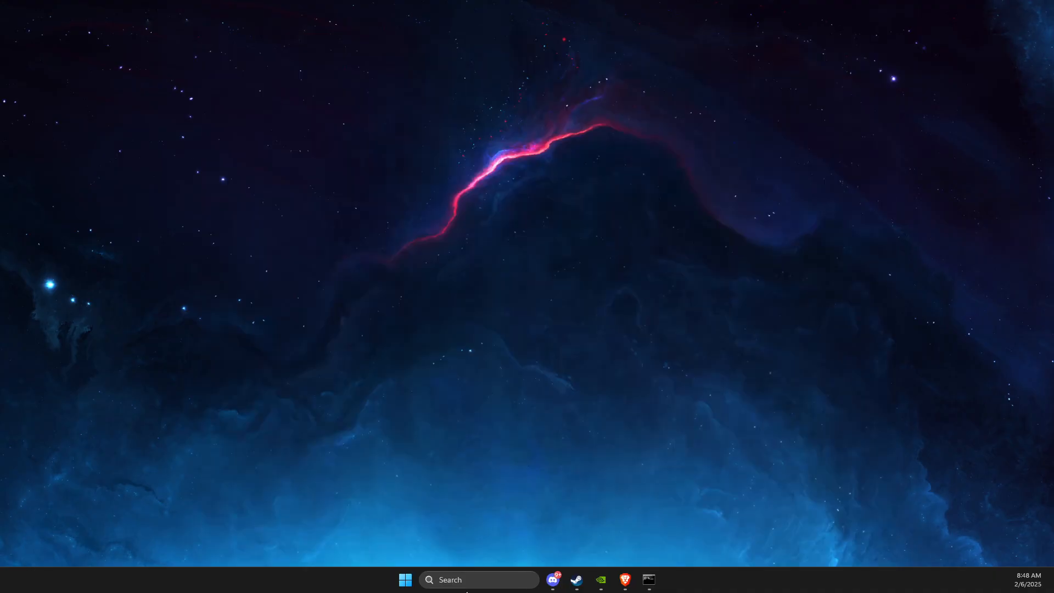
- Review the removable temporary files in the storage settings, including the Recycle Bin option, and close Settings
click(466, 580)
text(stor)
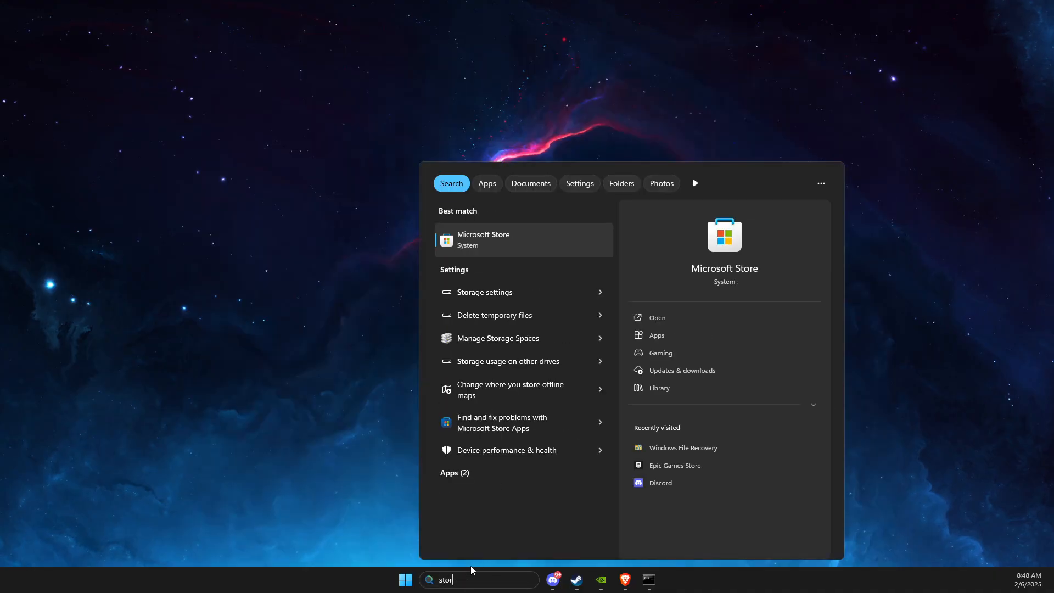
click(466, 292)
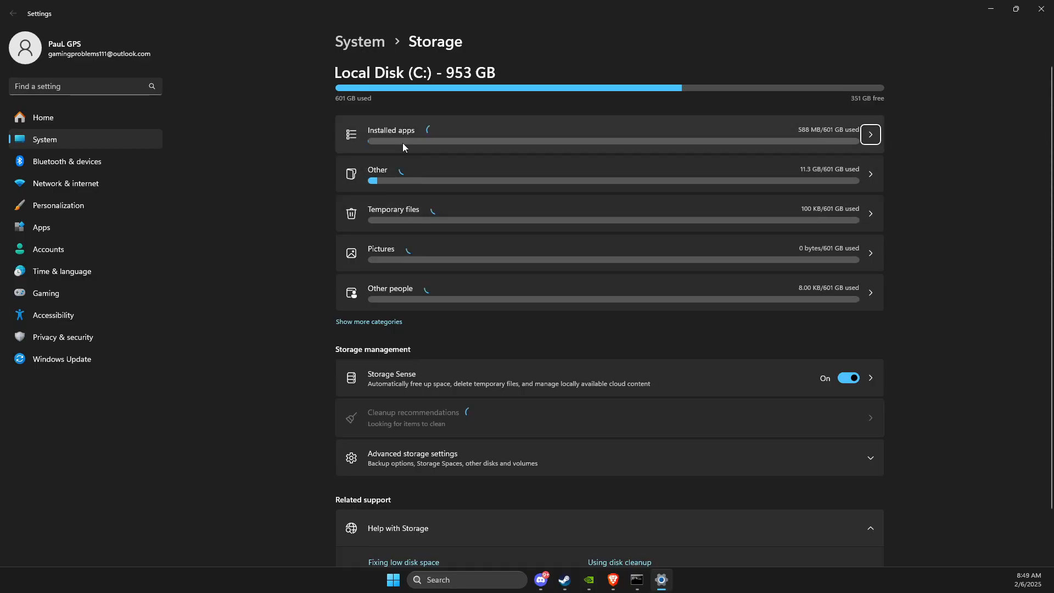
click(447, 209)
scroll(444, 371, down, 2)
scroll(454, 330, up, 2)
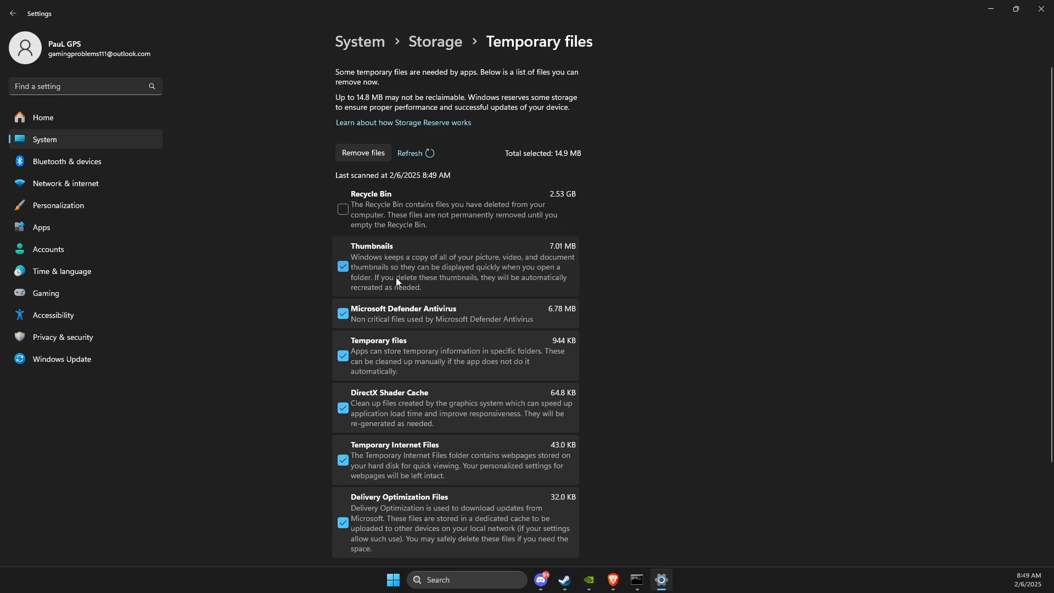
click(343, 209)
click(356, 207)
click(1042, 9)
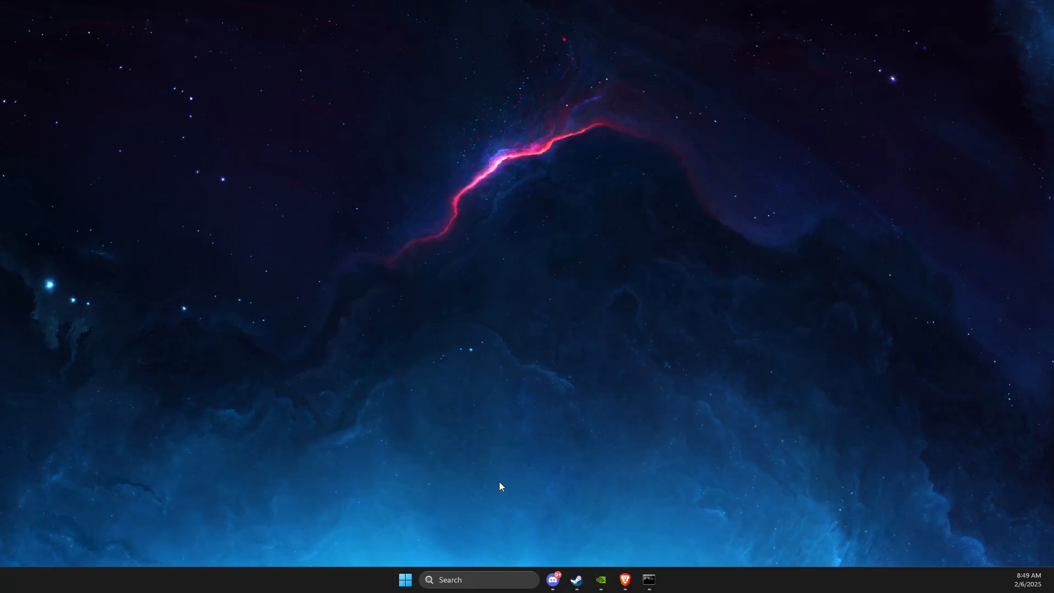
- Open Task Manager, filter the processes by "stea", and show the details of the Steam (32 bit) process
key(super)
text(task)
click(493, 254)
click(560, 95)
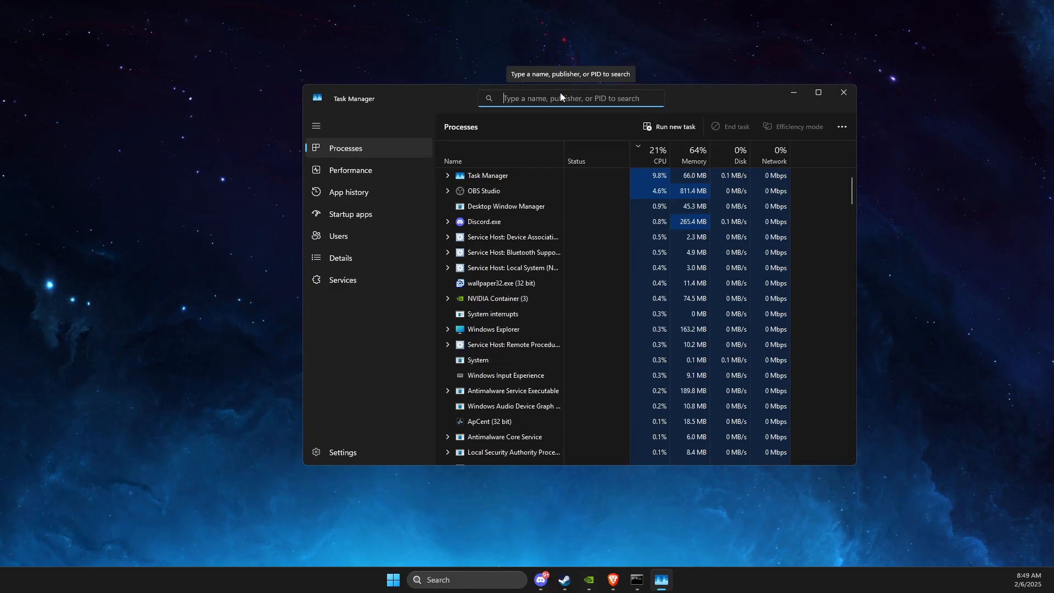
text(stea)
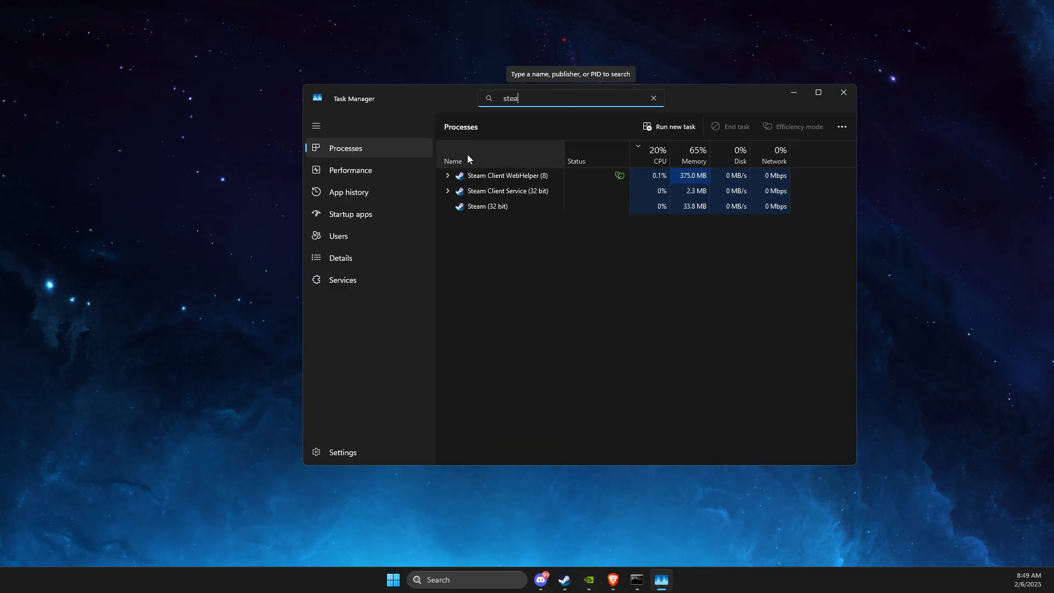
click(494, 207)
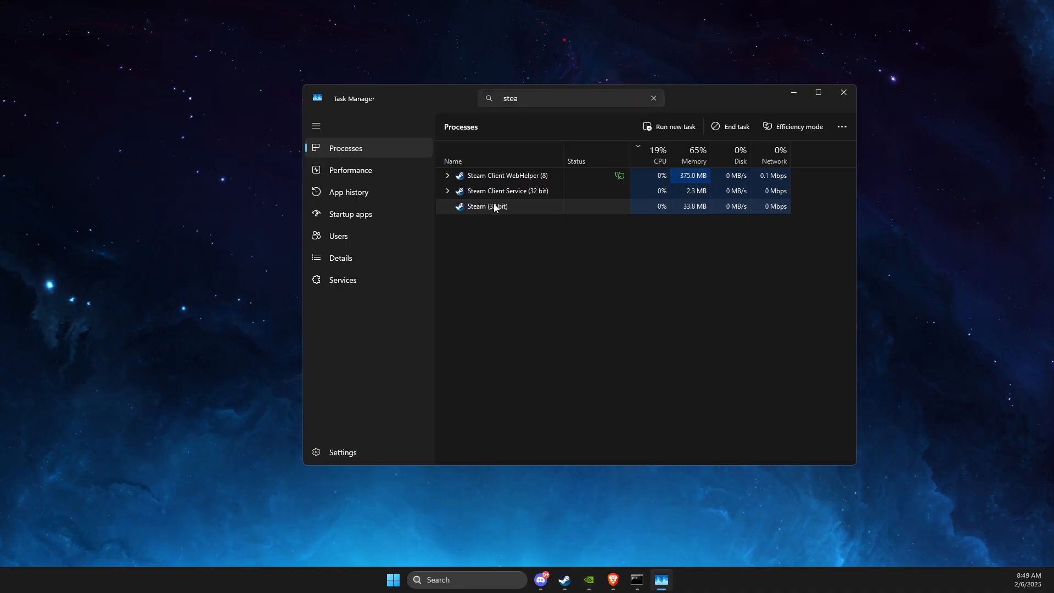
right_click(494, 207)
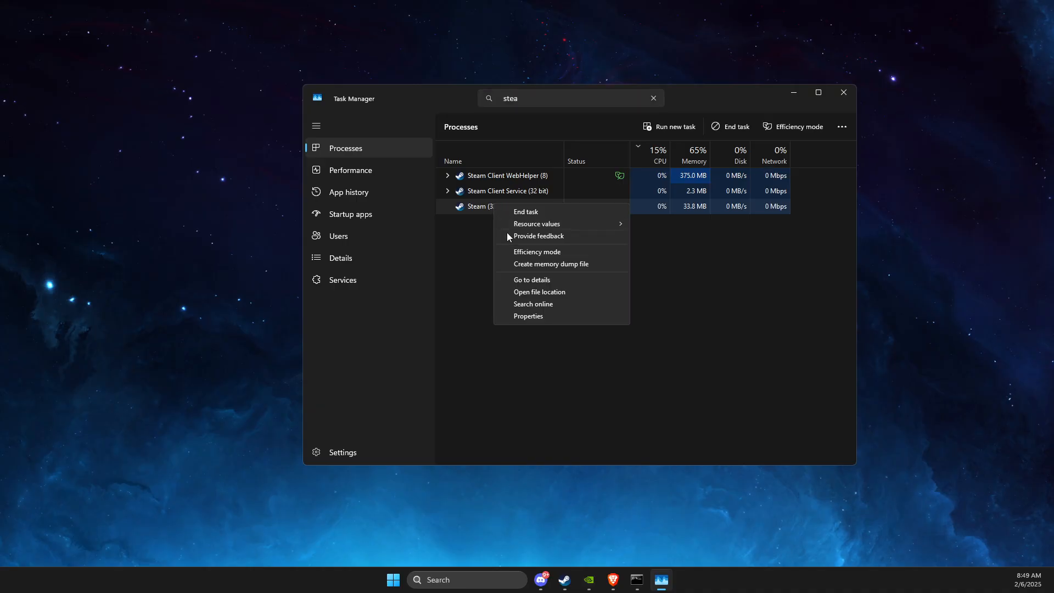
click(515, 276)
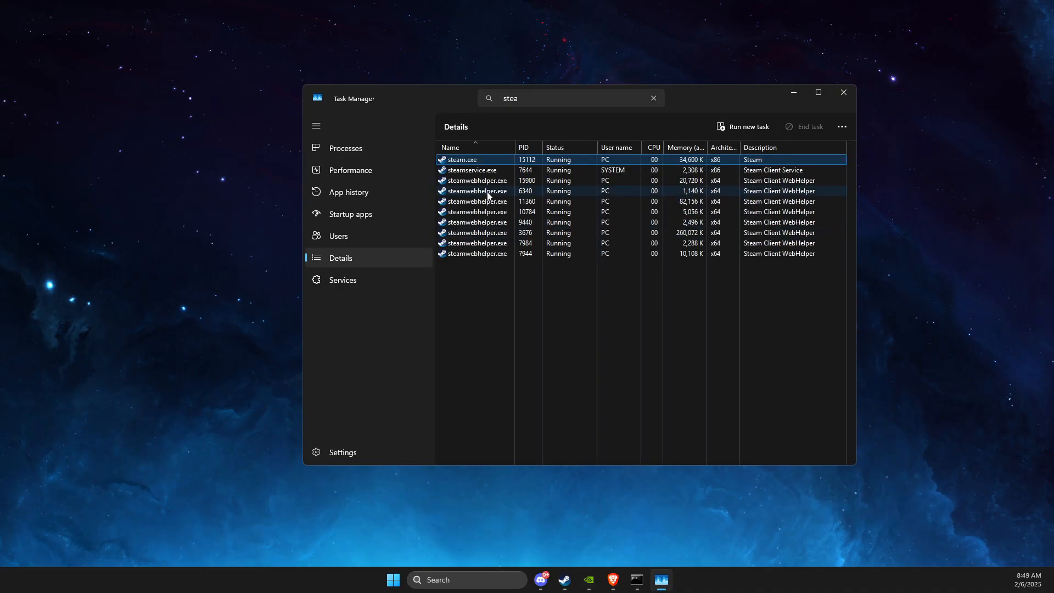
- View the priority options for steam.exe and close Task Manager
right_click(460, 160)
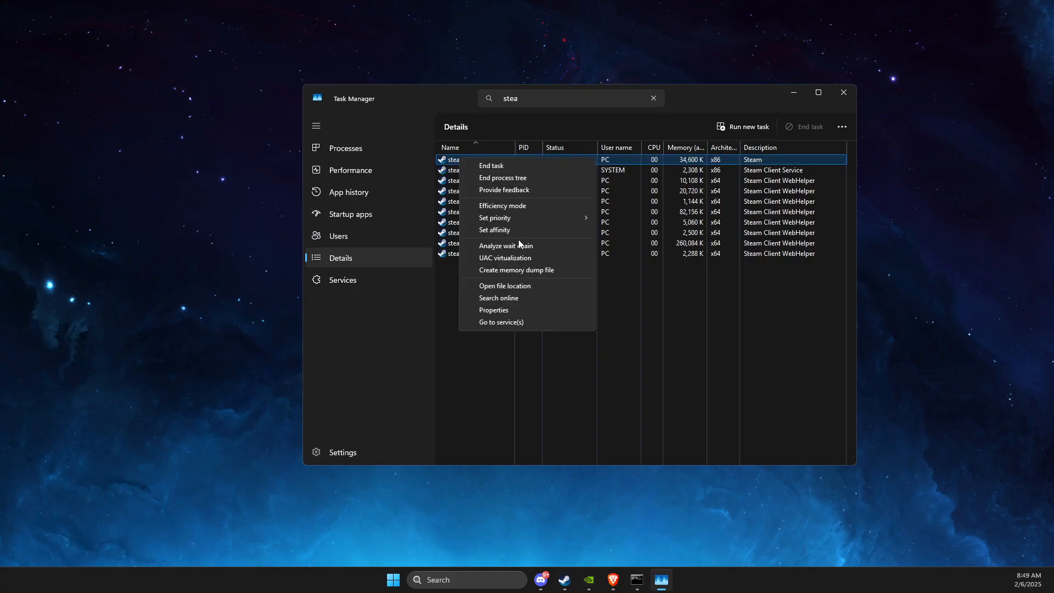
mouse_move(505, 219)
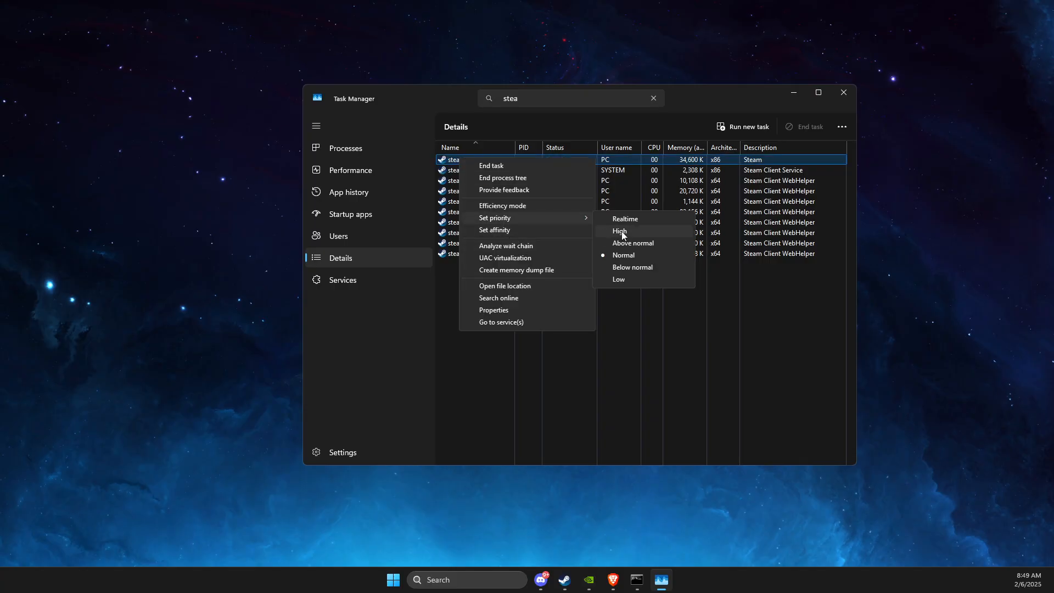
click(844, 93)
click(844, 92)
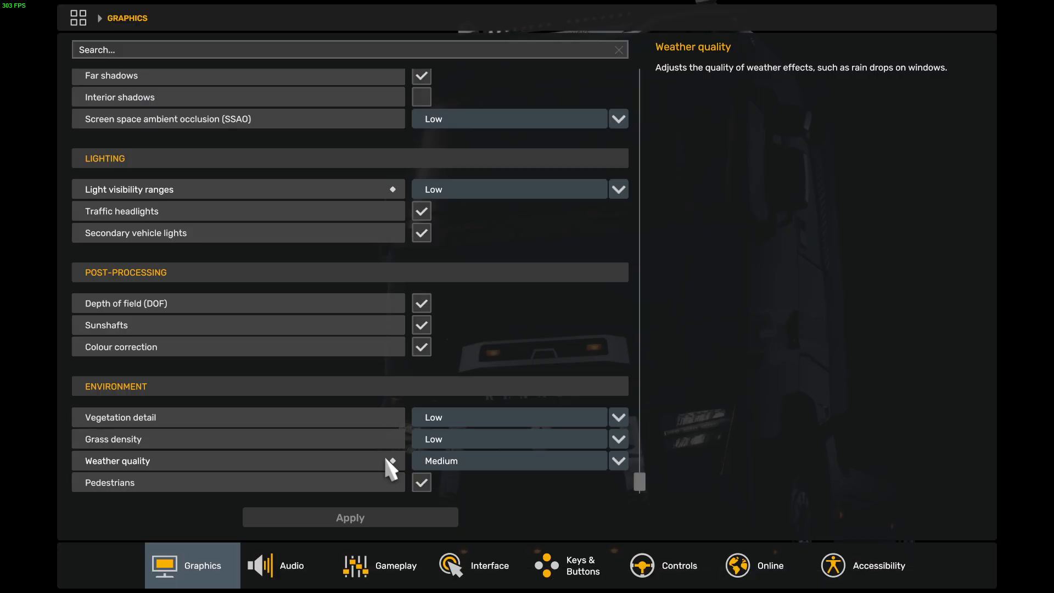
- Set the game's refresh rate to 239 Hz in the display settings
scroll(459, 463, up, 10)
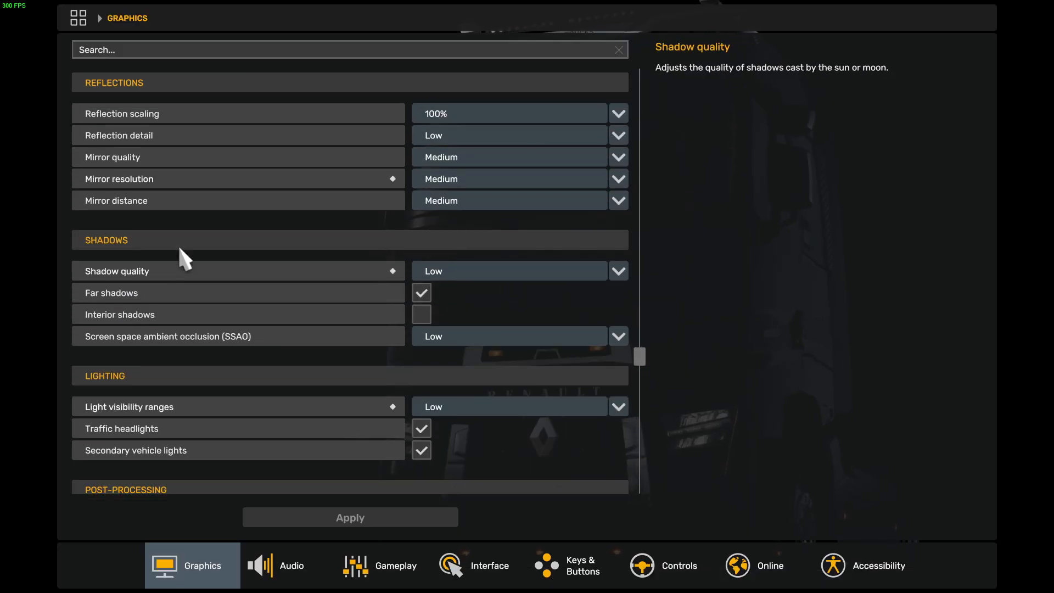
scroll(298, 244, up, 3)
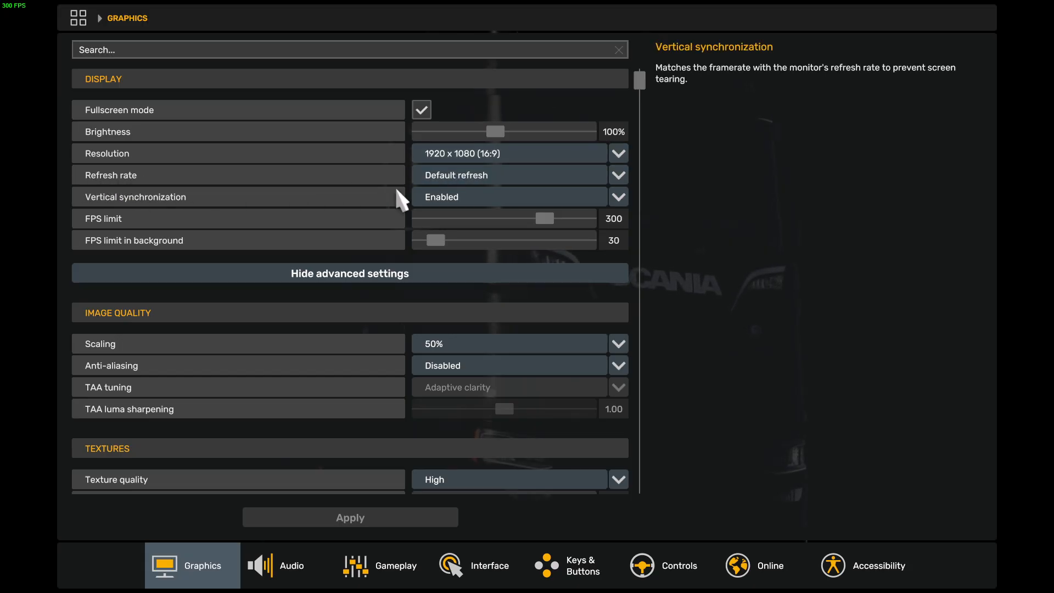
click(475, 177)
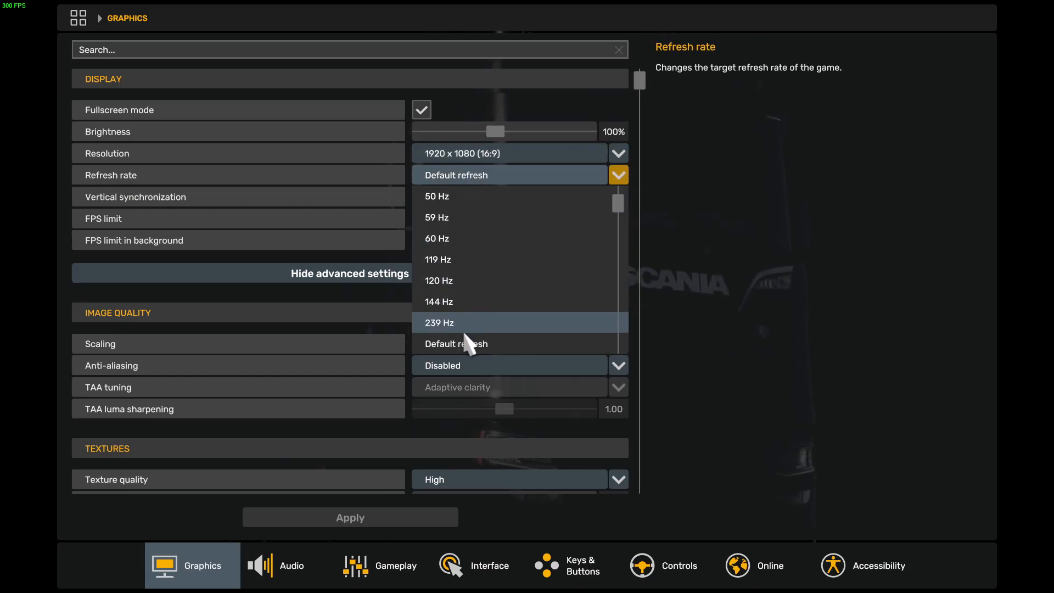
click(453, 324)
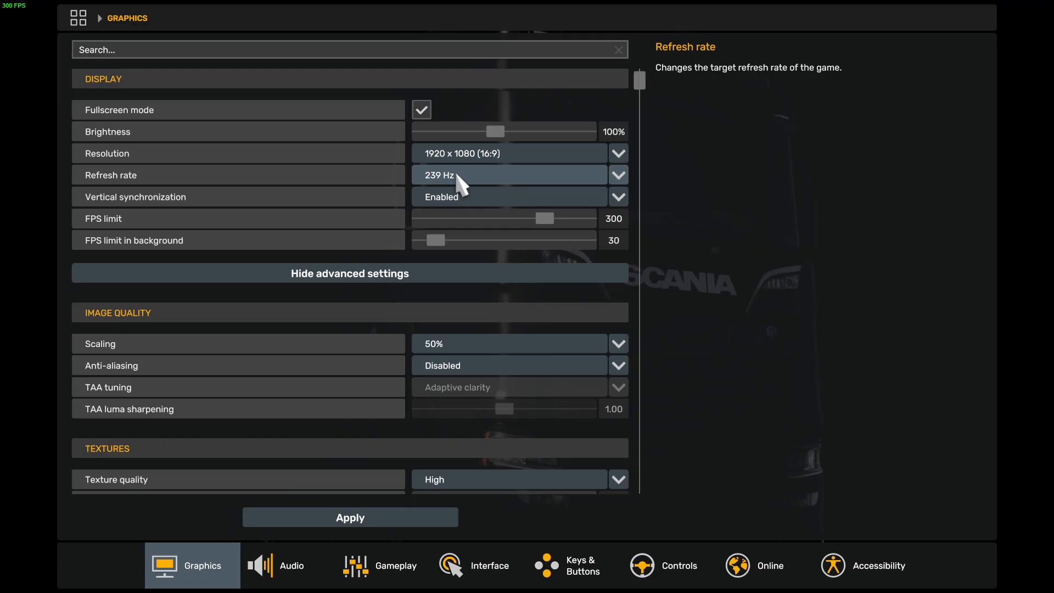
- Disable vertical synchronization and set the FPS limit to 240
click(467, 197)
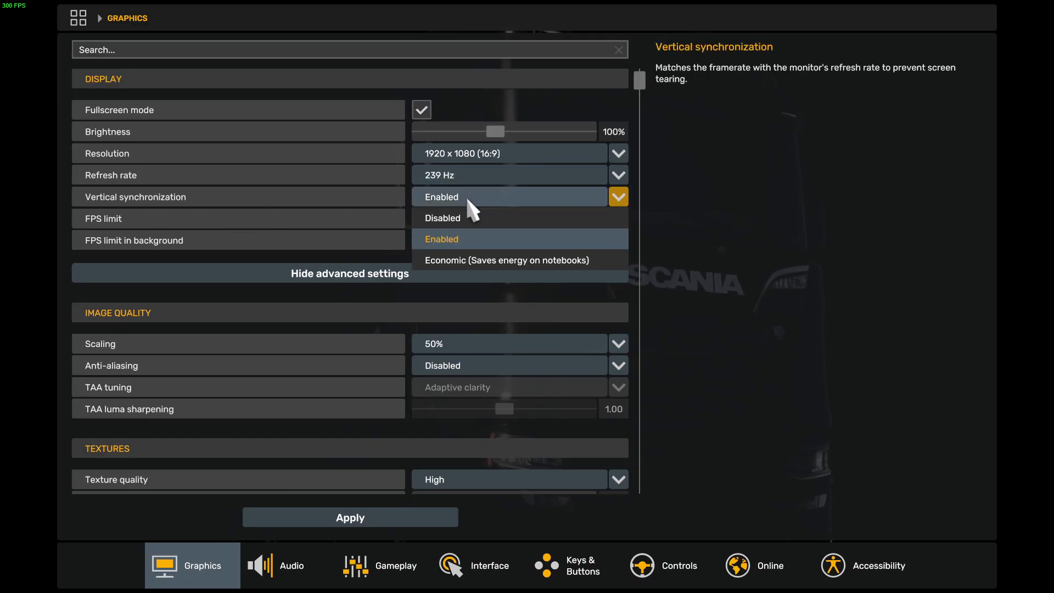
click(438, 222)
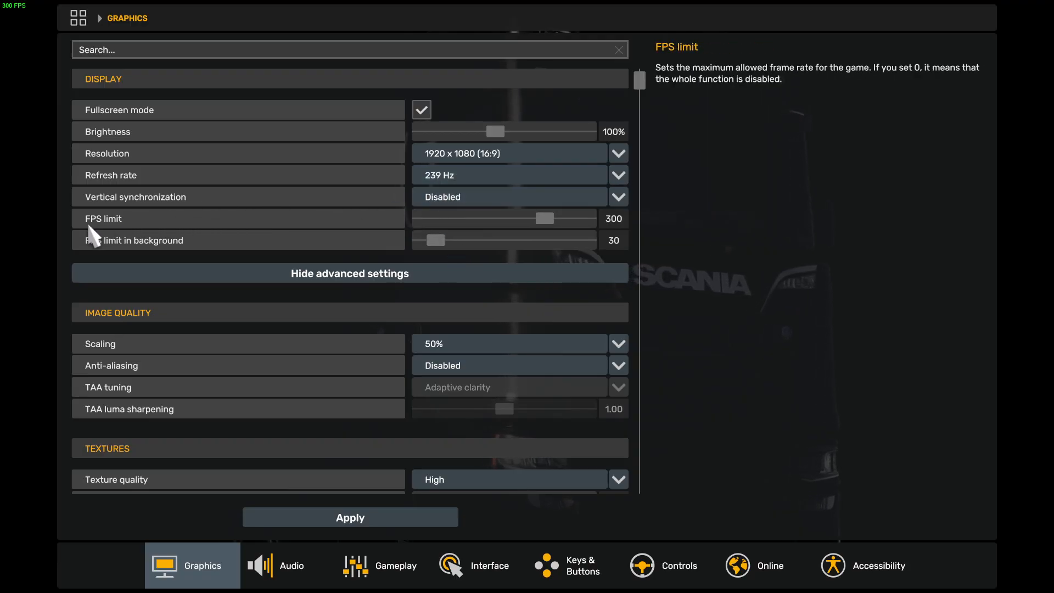
drag(538, 220, 522, 227)
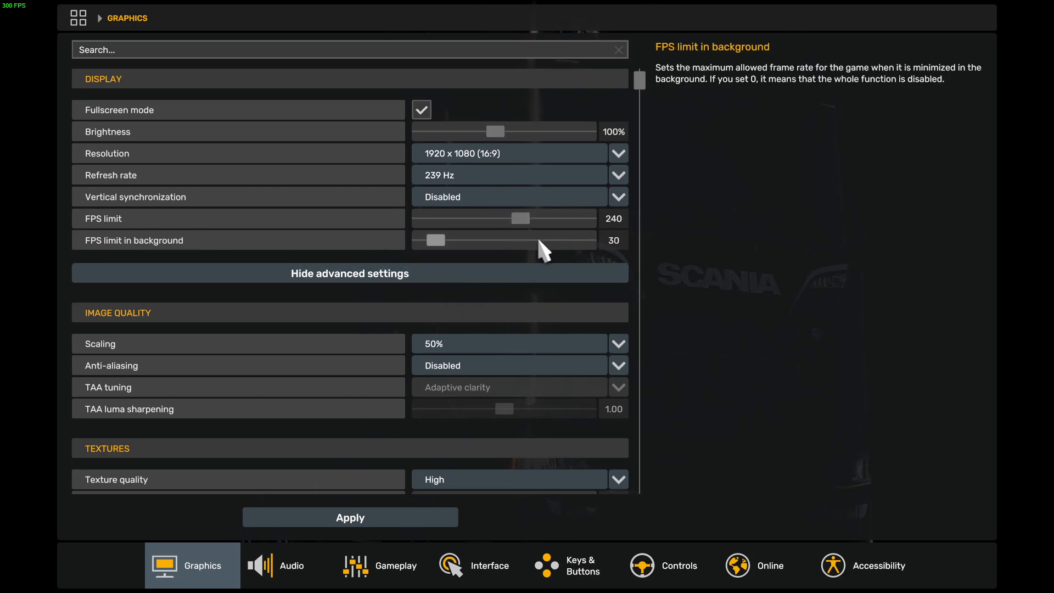
- Review the image quality, texture, reflection and mirror settings, including the available texture quality options
scroll(534, 301, down, 3)
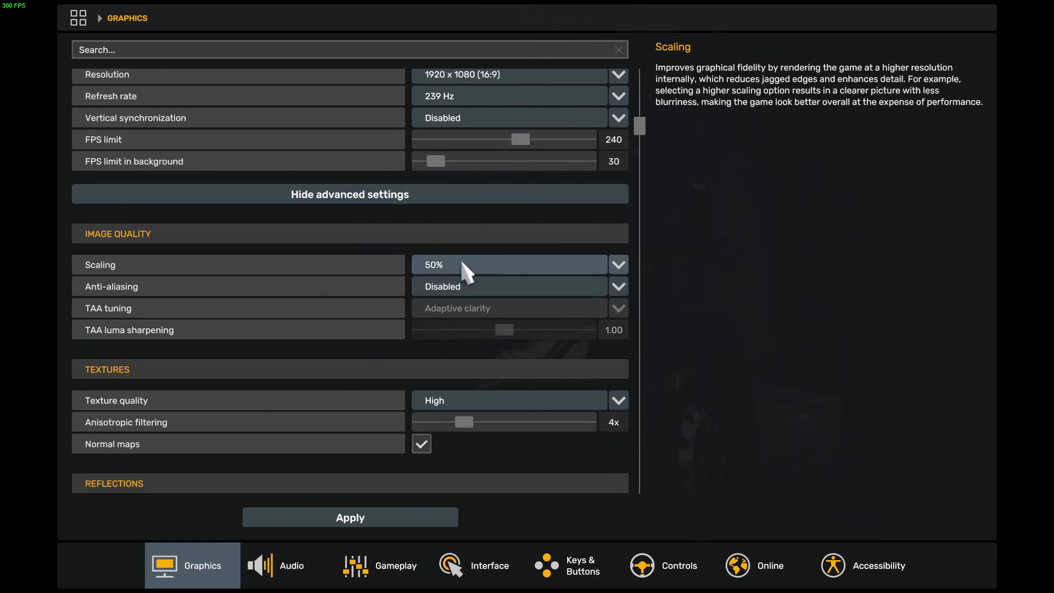
scroll(466, 269, down, 1)
scroll(475, 275, down, 2)
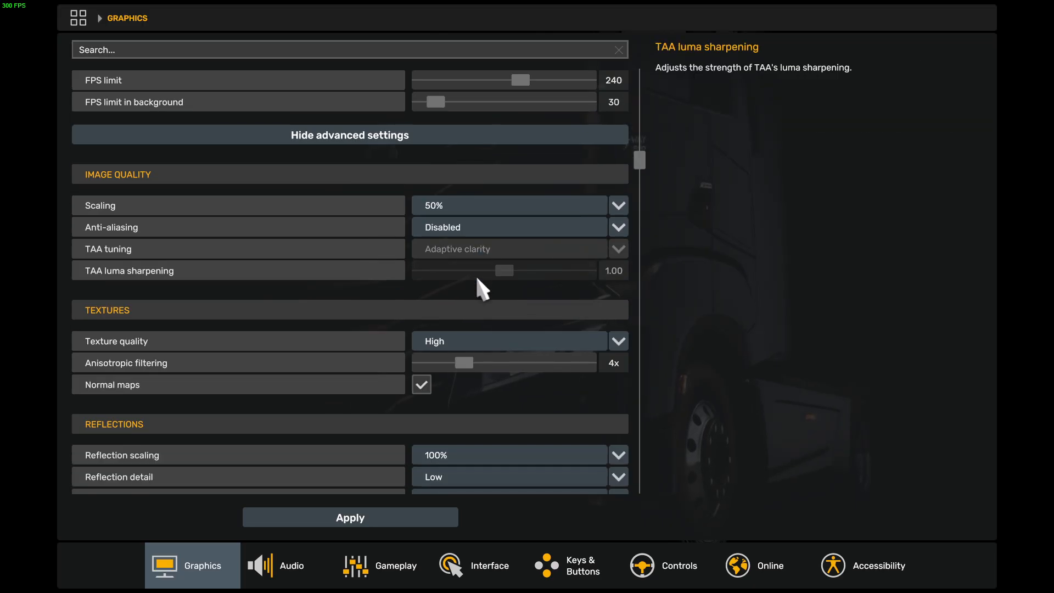
scroll(475, 274, down, 2)
click(512, 301)
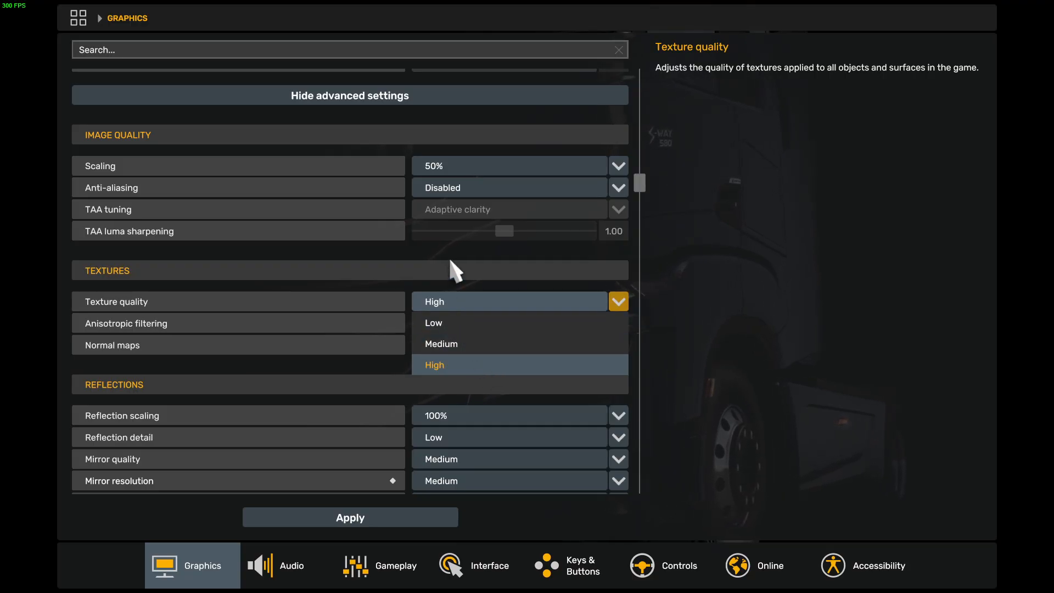
click(455, 302)
scroll(495, 404, down, 5)
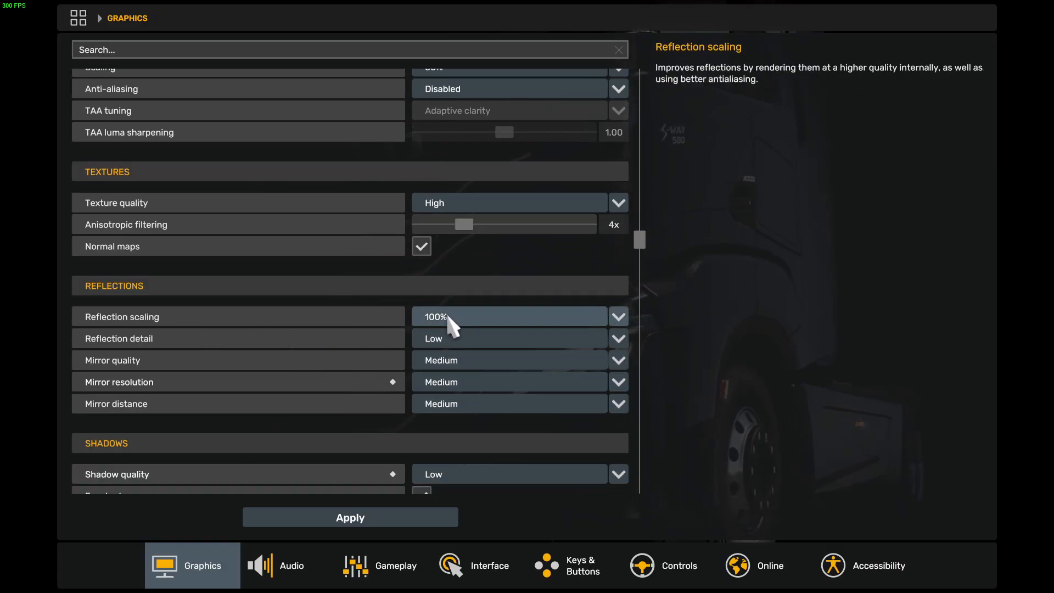
scroll(447, 325, down, 1)
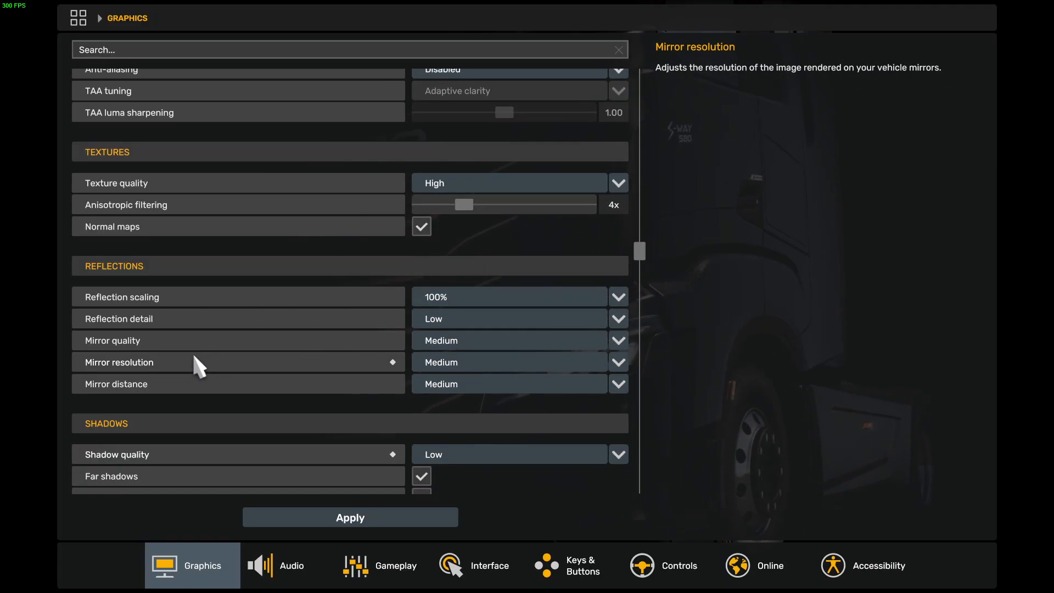
scroll(426, 377, down, 2)
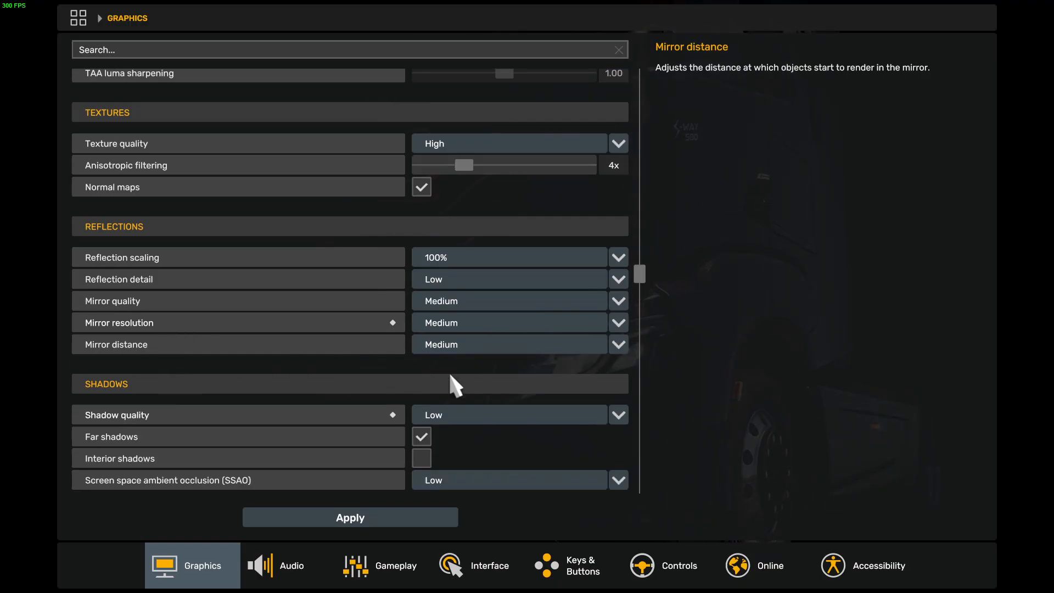
scroll(437, 384, down, 1)
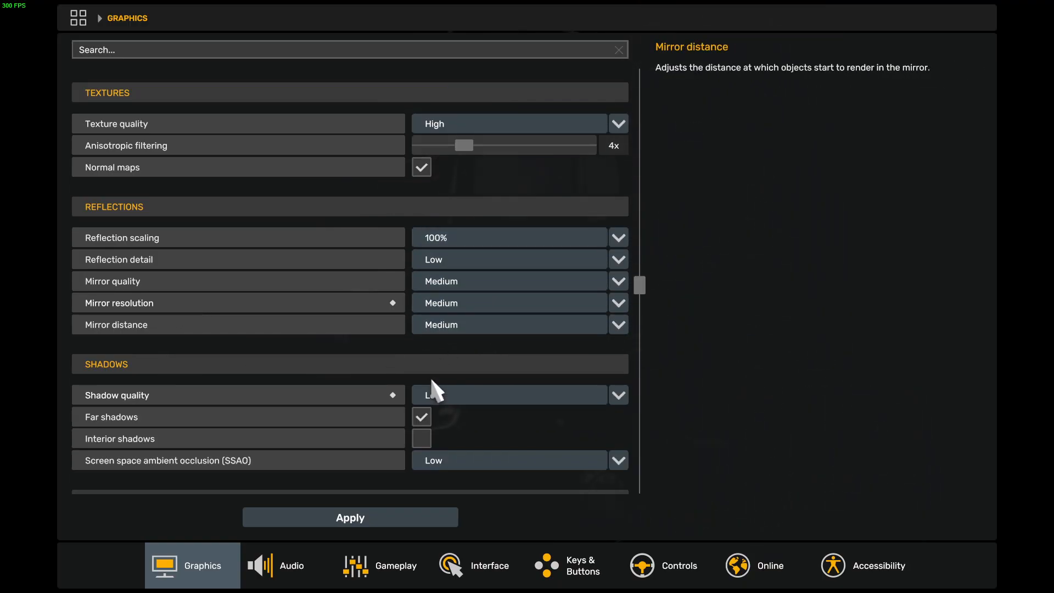
scroll(432, 381, down, 2)
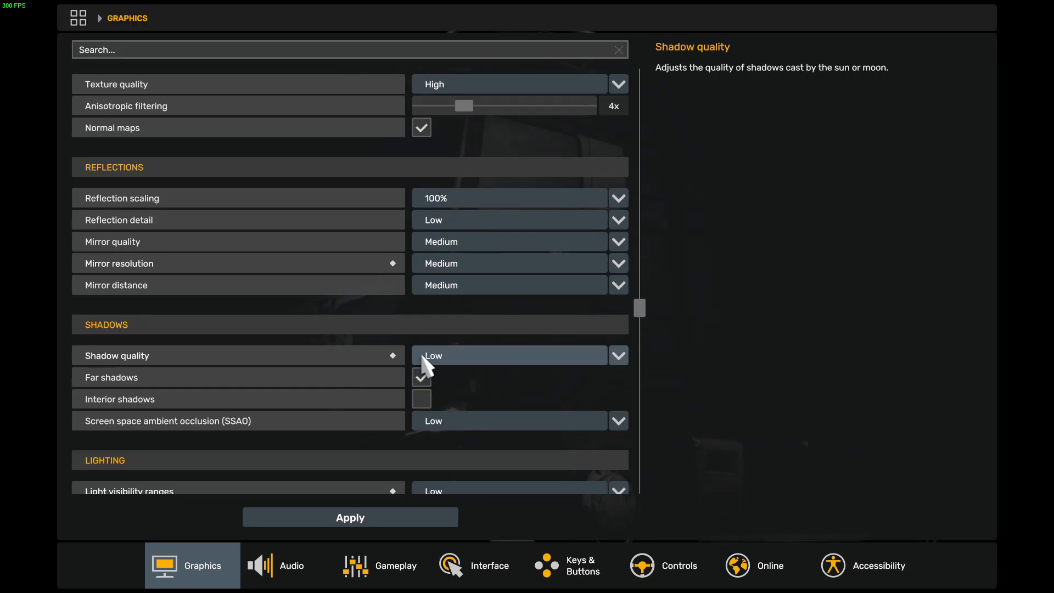
- Try disabling far shadows in the shadow settings, and restore the option
scroll(437, 367, down, 2)
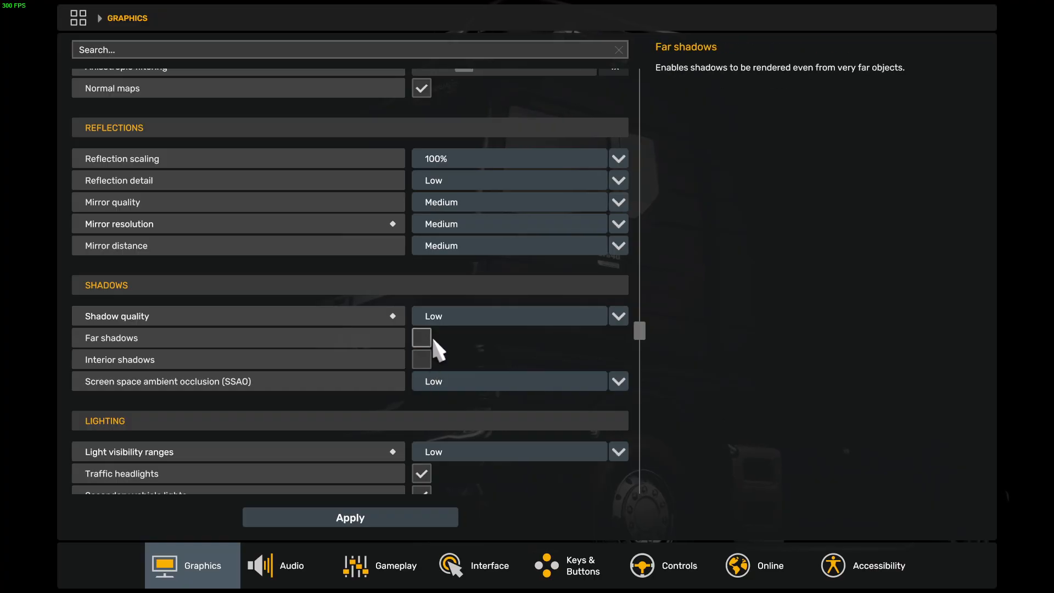
click(430, 341)
scroll(422, 372, down, 1)
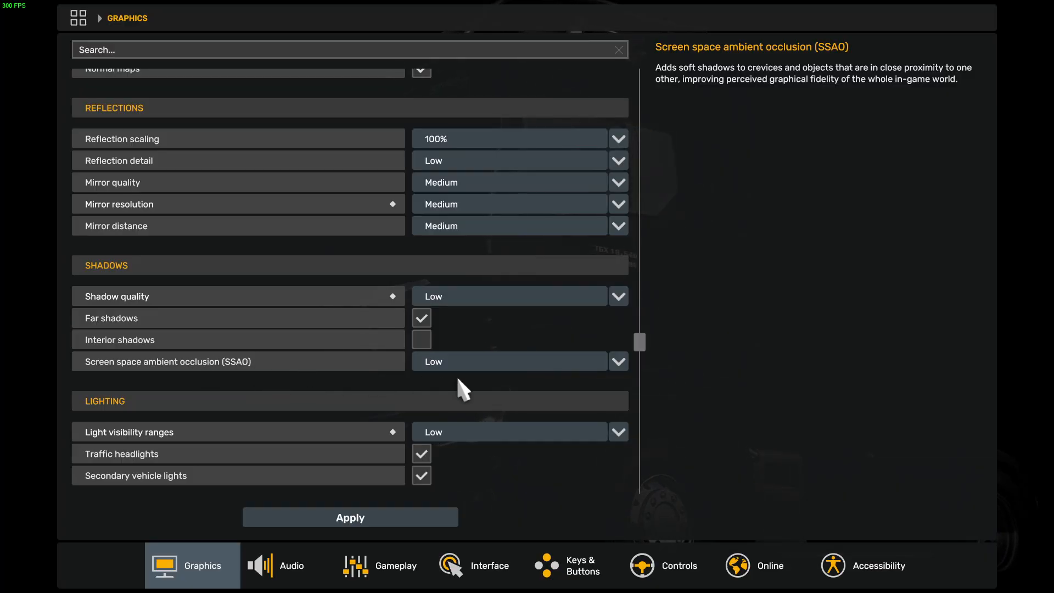
- Disable the depth of field, sunshafts and colour correction post-processing effects and apply the graphics changes
scroll(459, 379, down, 3)
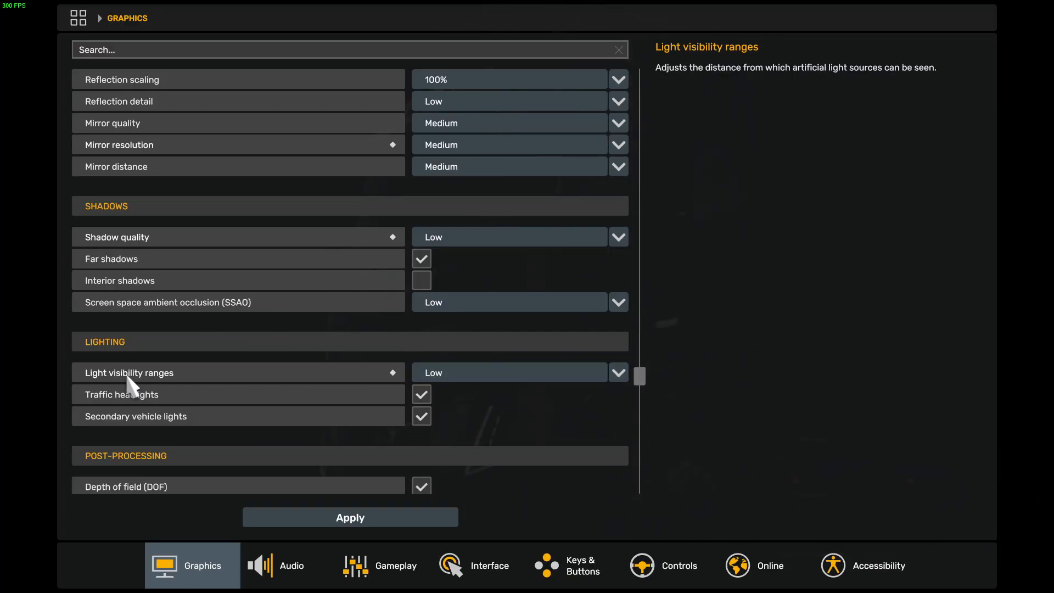
scroll(466, 388, down, 2)
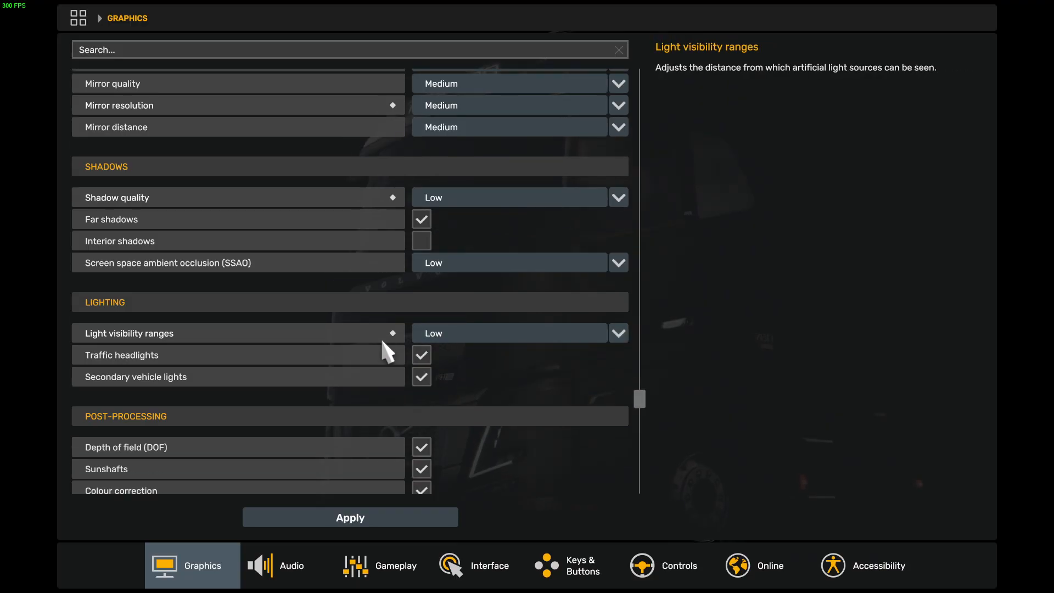
scroll(431, 364, down, 4)
scroll(429, 380, down, 2)
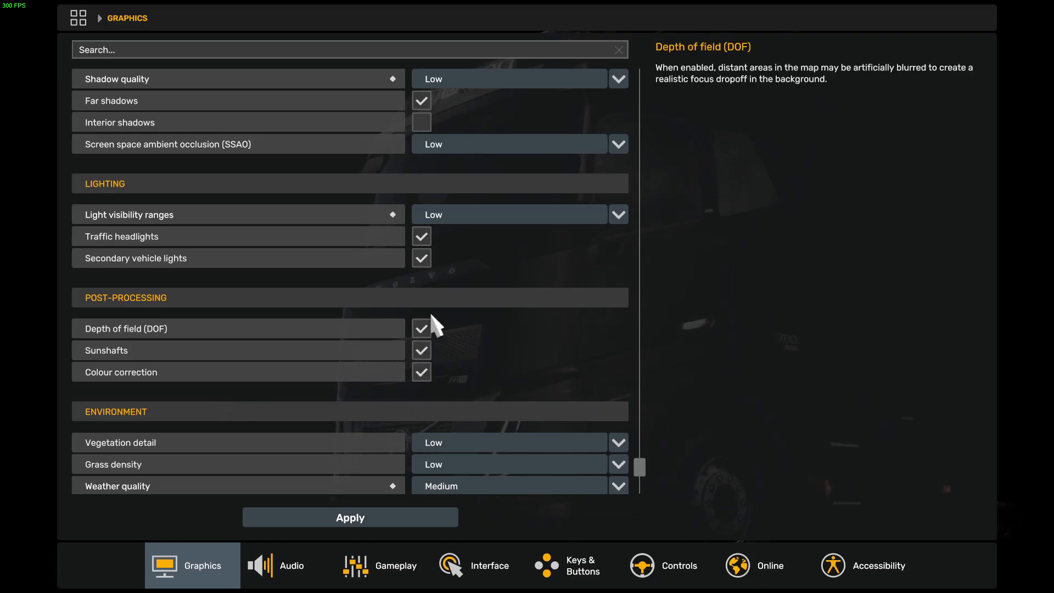
click(422, 373)
click(422, 351)
scroll(411, 363, down, 1)
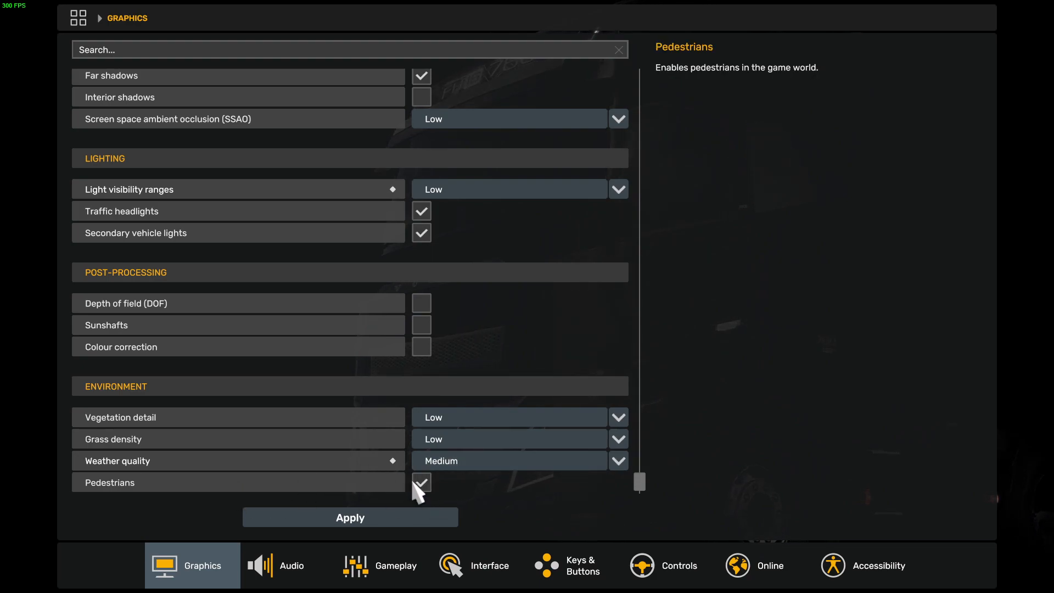
click(375, 517)
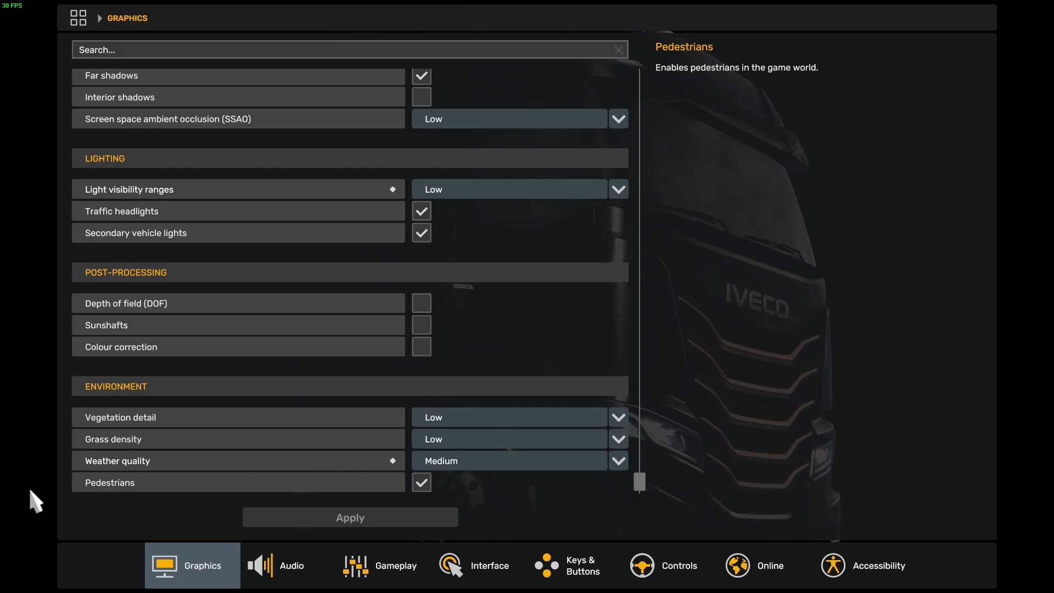
- Switch to the Euro Truck Simulator 2 page in the Steam library
key(alt+Tab)
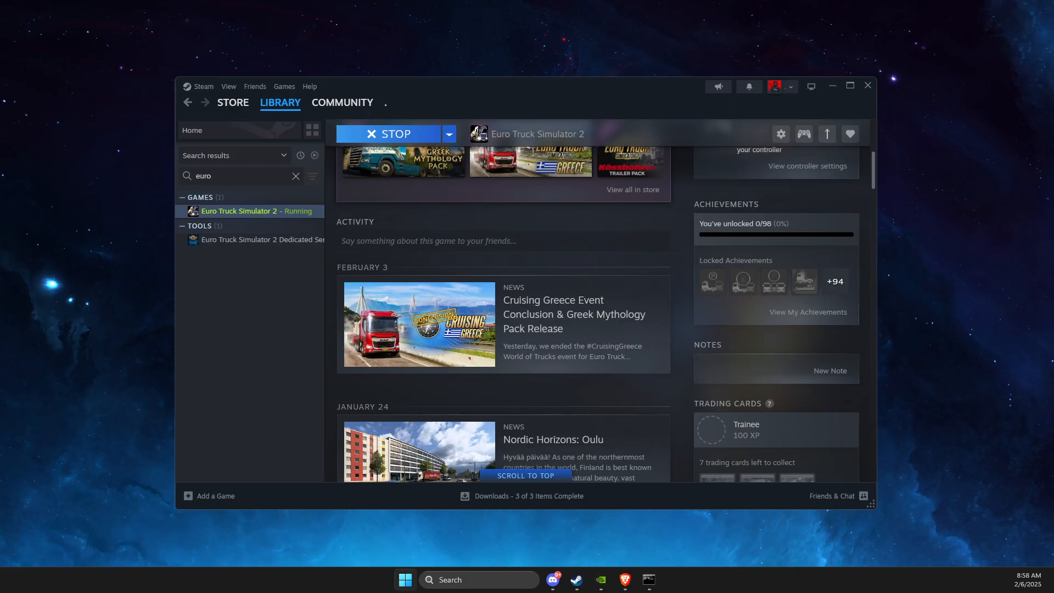